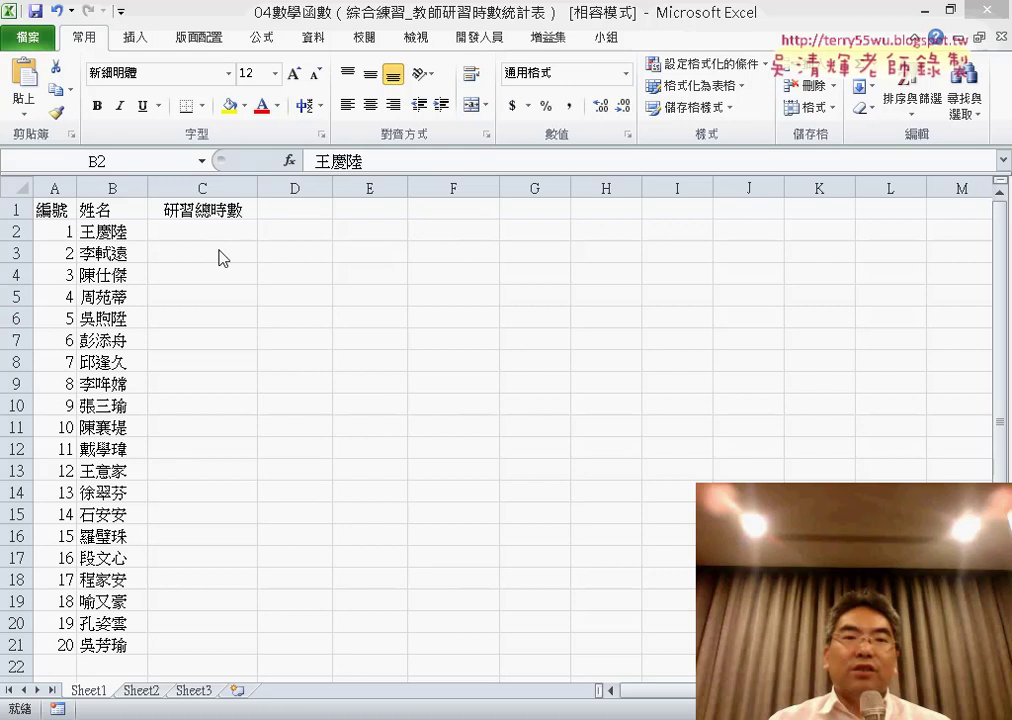
Insert a blank SUMIF function into C2 from the Recently Used function category.
left_click(236, 235)
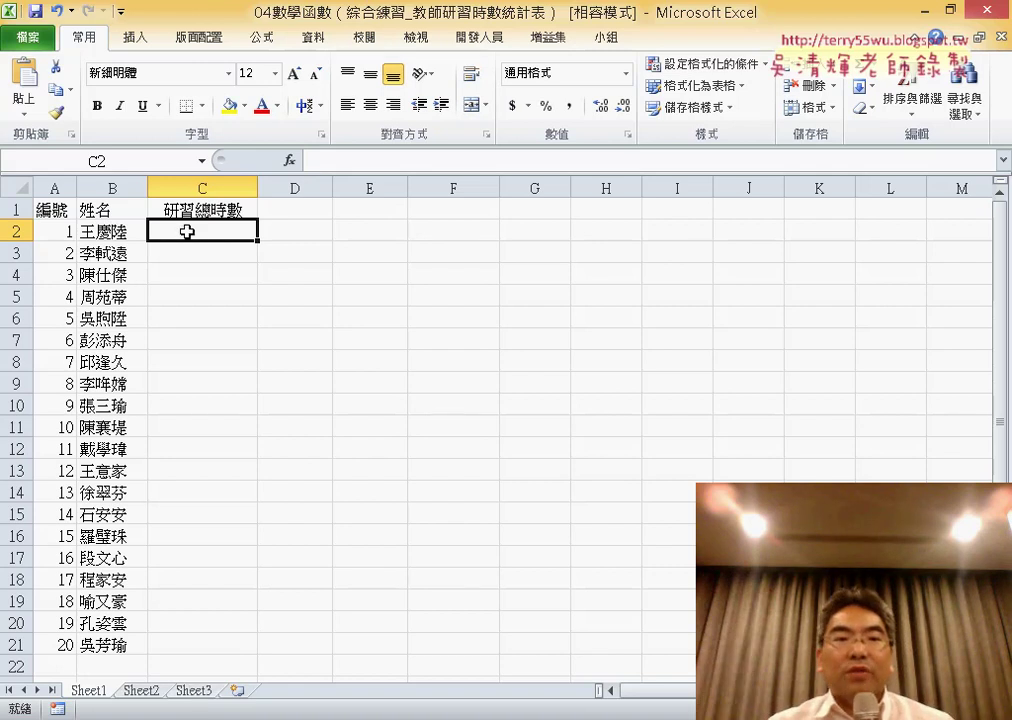
left_click(289, 160)
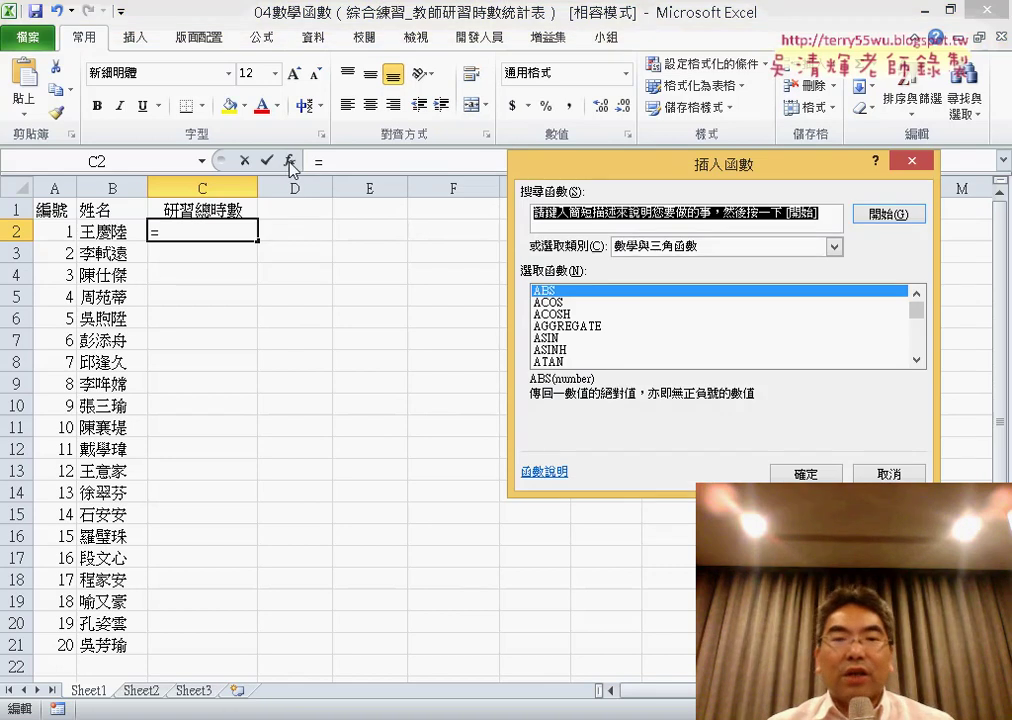
left_click(651, 250)
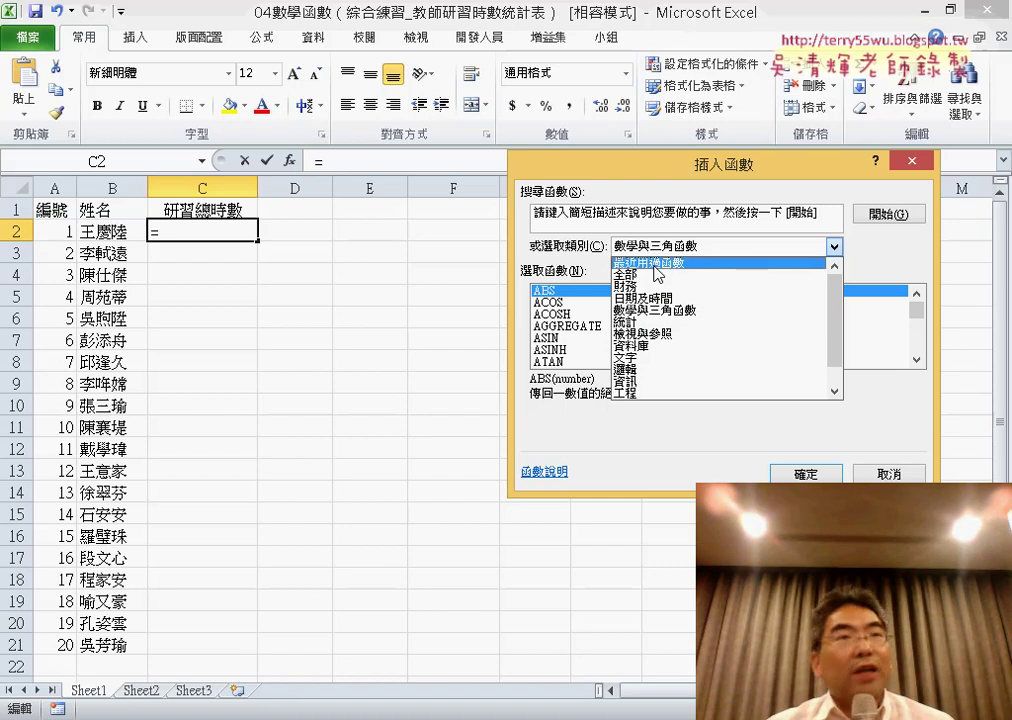
left_click(655, 265)
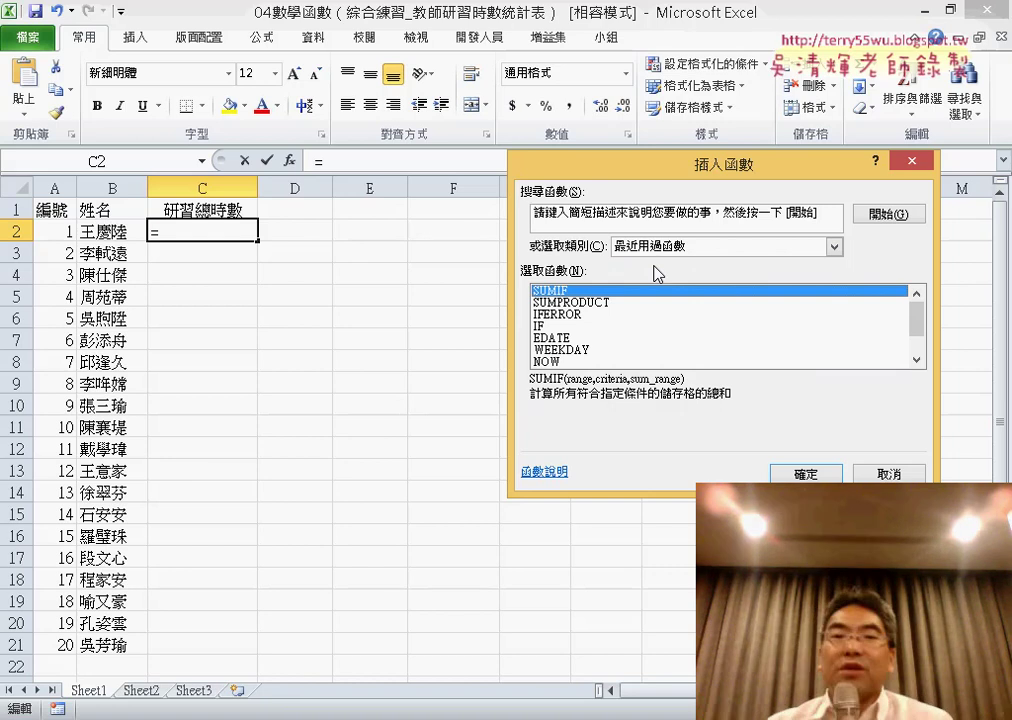
left_click(804, 474)
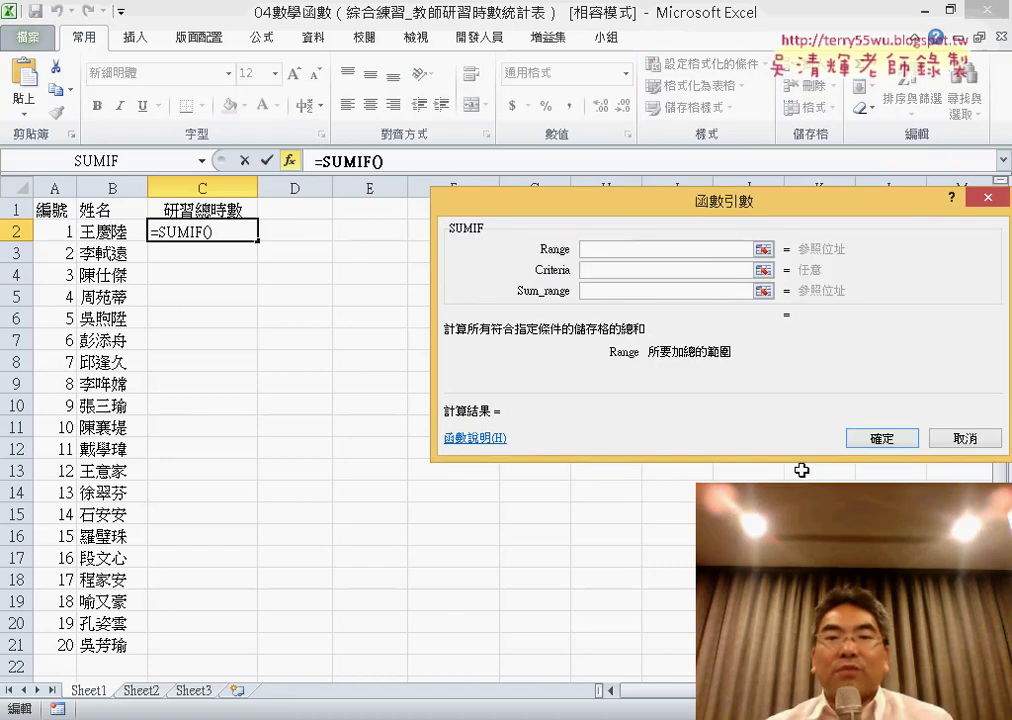
Fill the SUMIF arguments: Range Sheet2!B3:B16, Criteria B2, Sum_range Sheet2!C3:C16.
left_click_drag(658, 210, 510, 182)
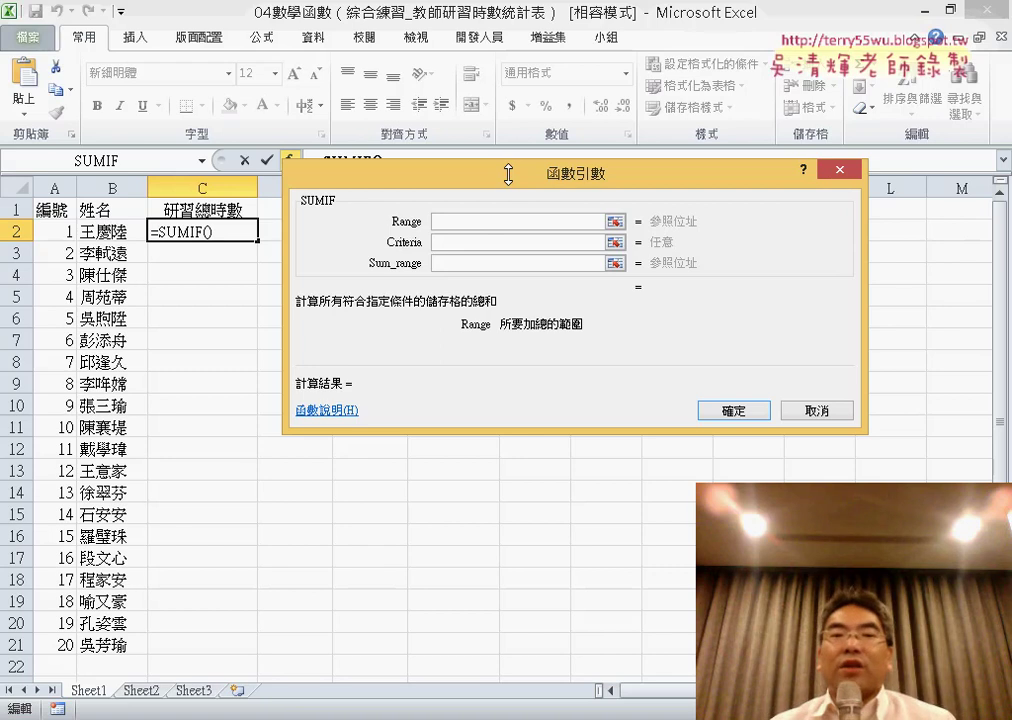
left_click(140, 691)
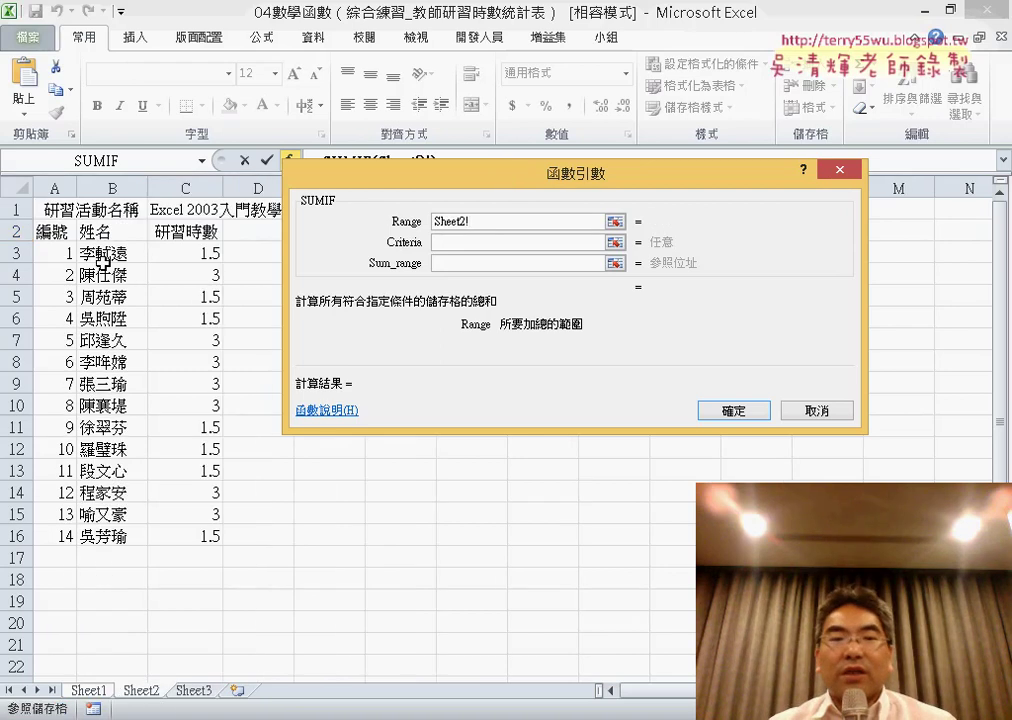
left_click_drag(108, 254, 131, 540)
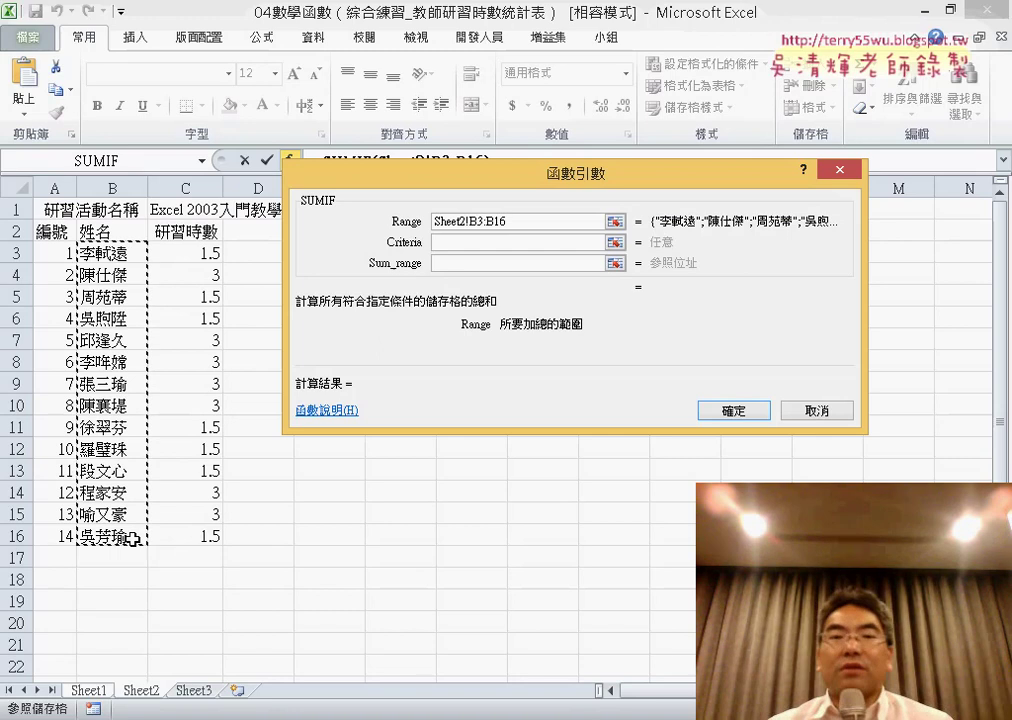
left_click(452, 243)
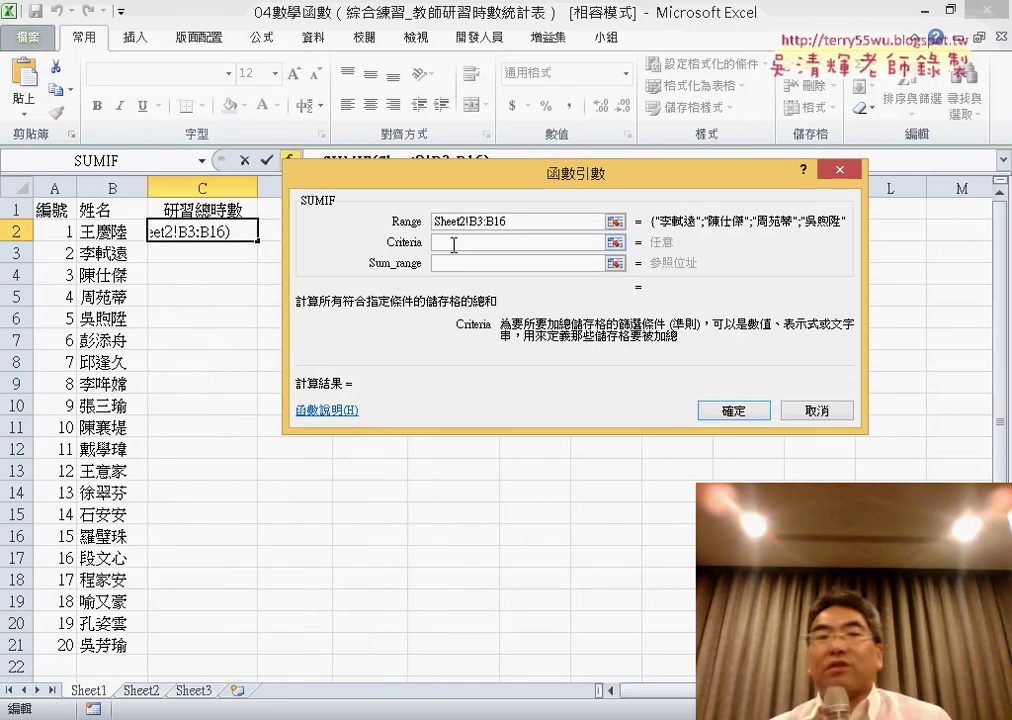
left_click(112, 233)
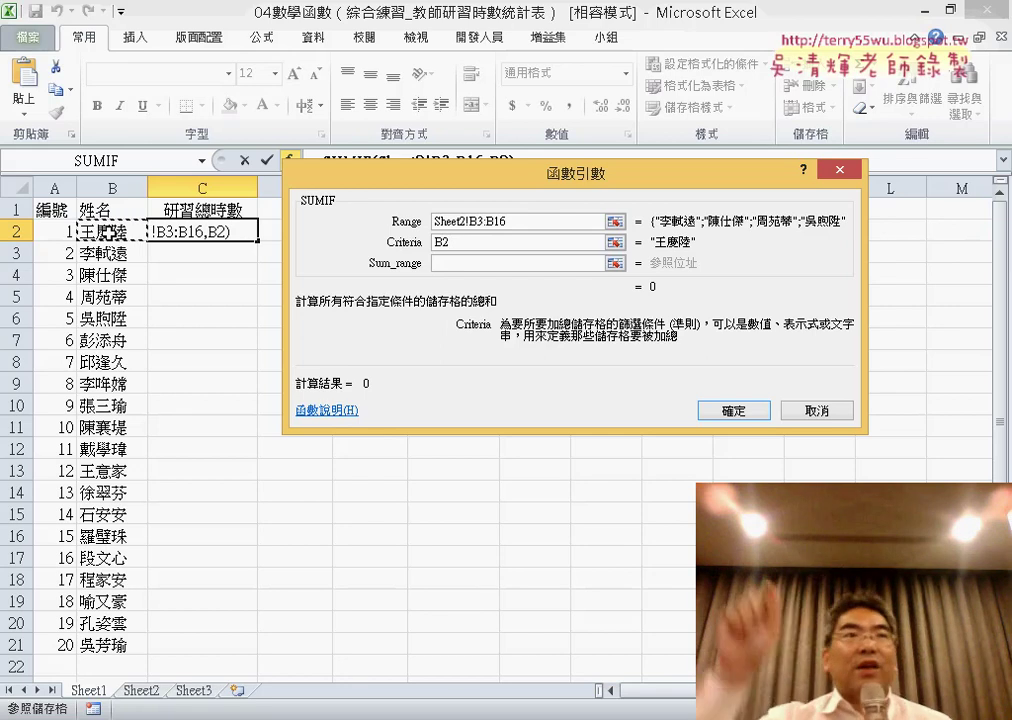
left_click(453, 264)
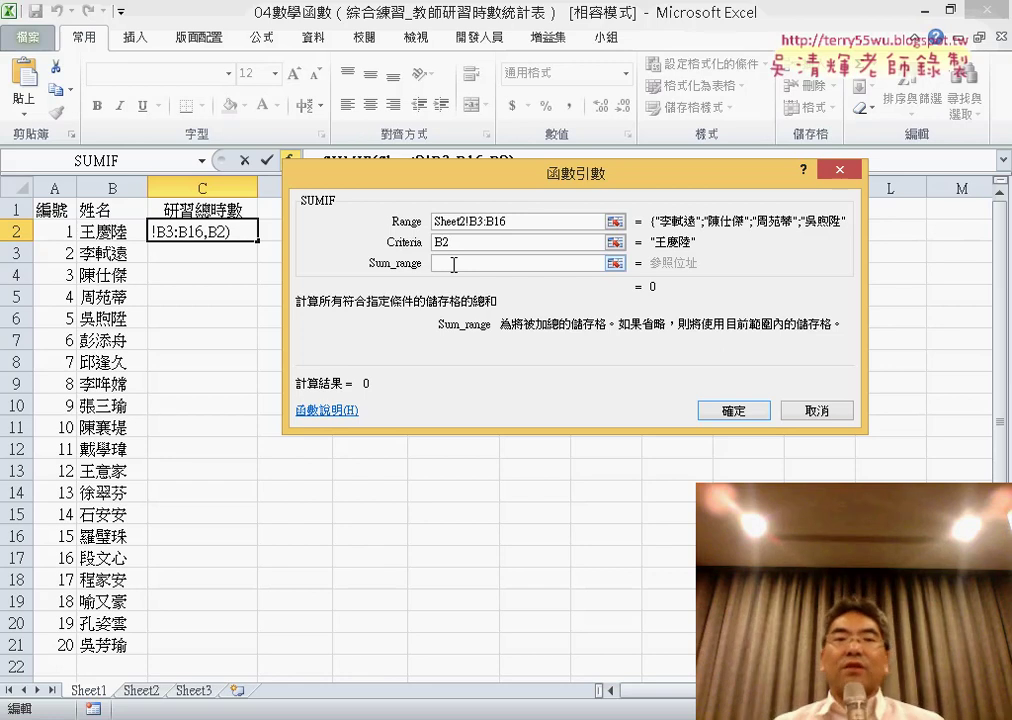
left_click(142, 691)
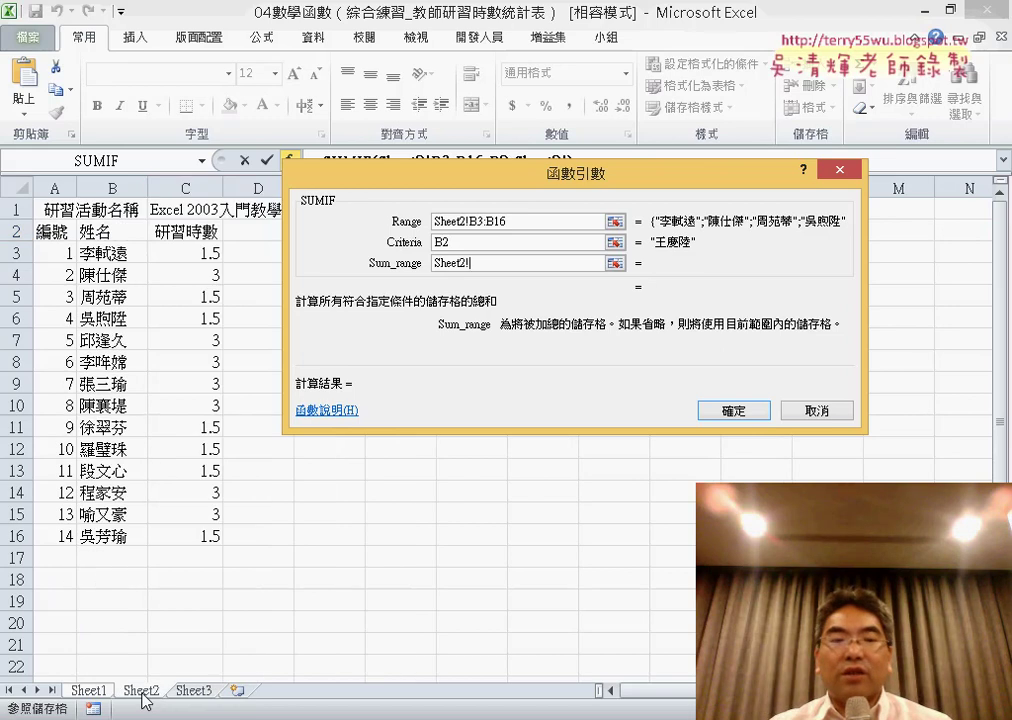
left_click_drag(196, 249, 204, 535)
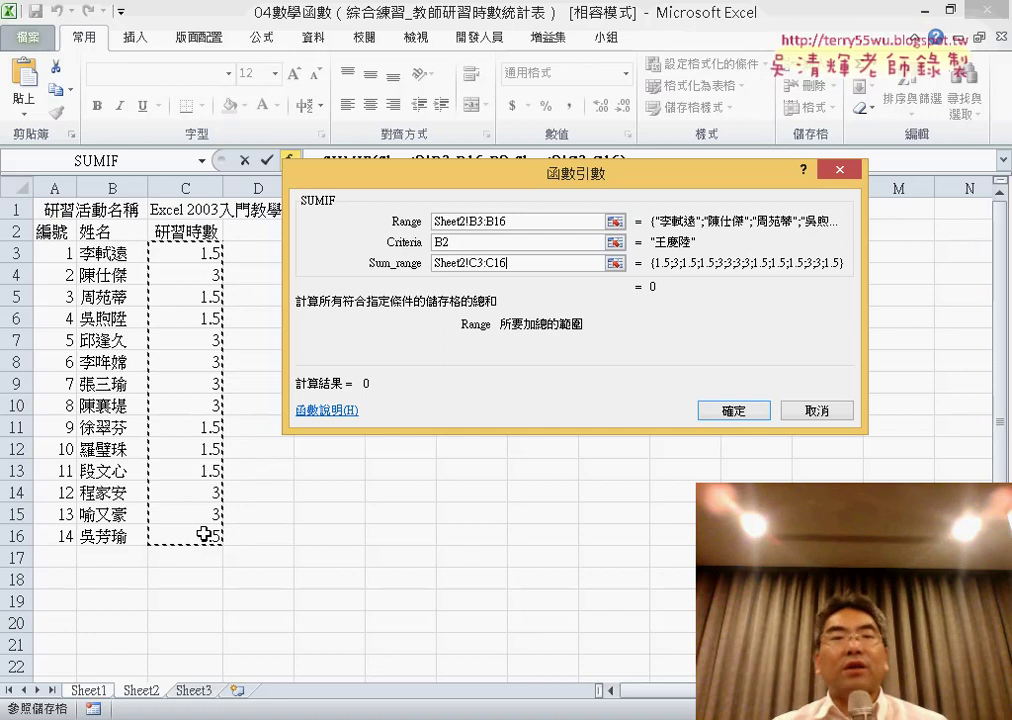
left_click(465, 244)
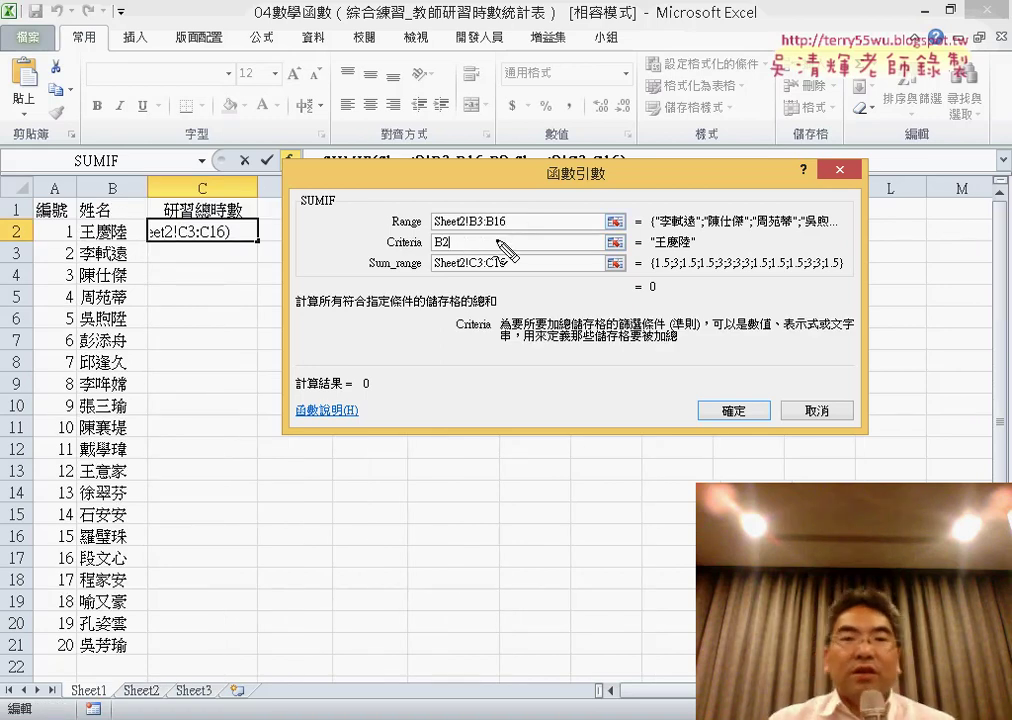
left_click_drag(400, 212, 485, 228)
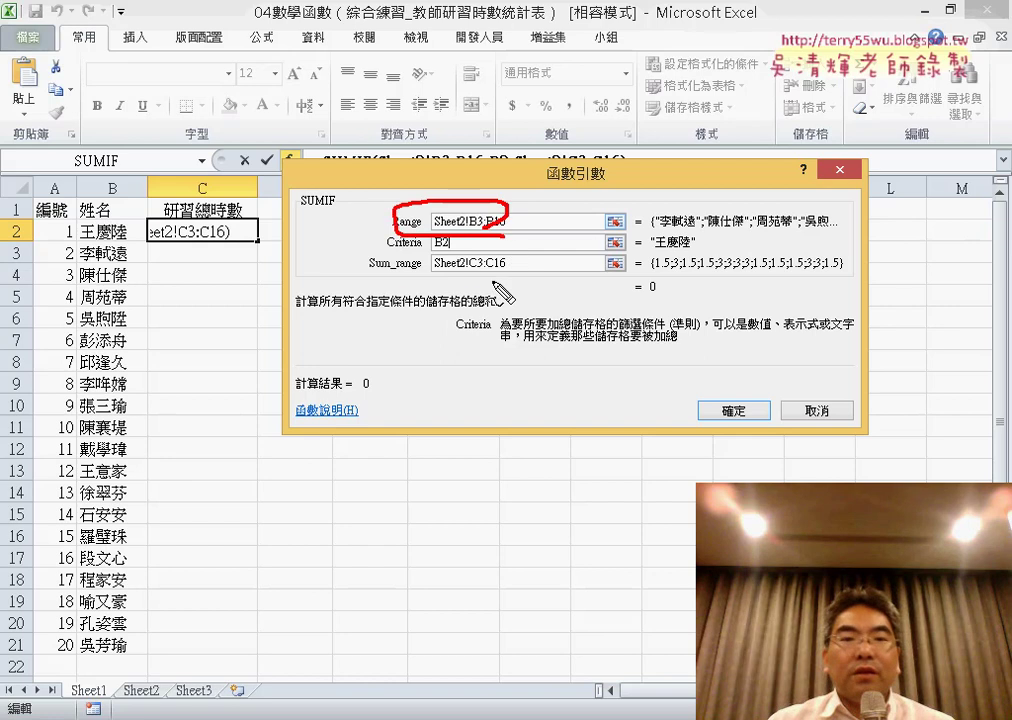
left_click_drag(340, 270, 505, 272)
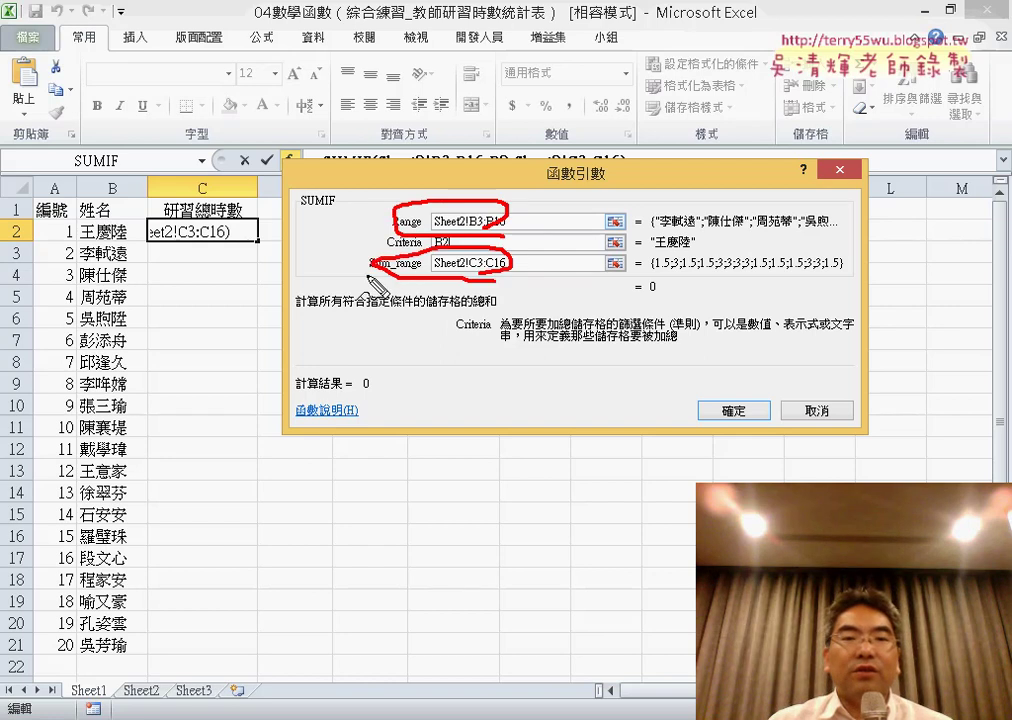
mouse_move(380, 278)
left_mouse_down()
mouse_move(141, 679)
mouse_move(175, 672)
left_mouse_up()
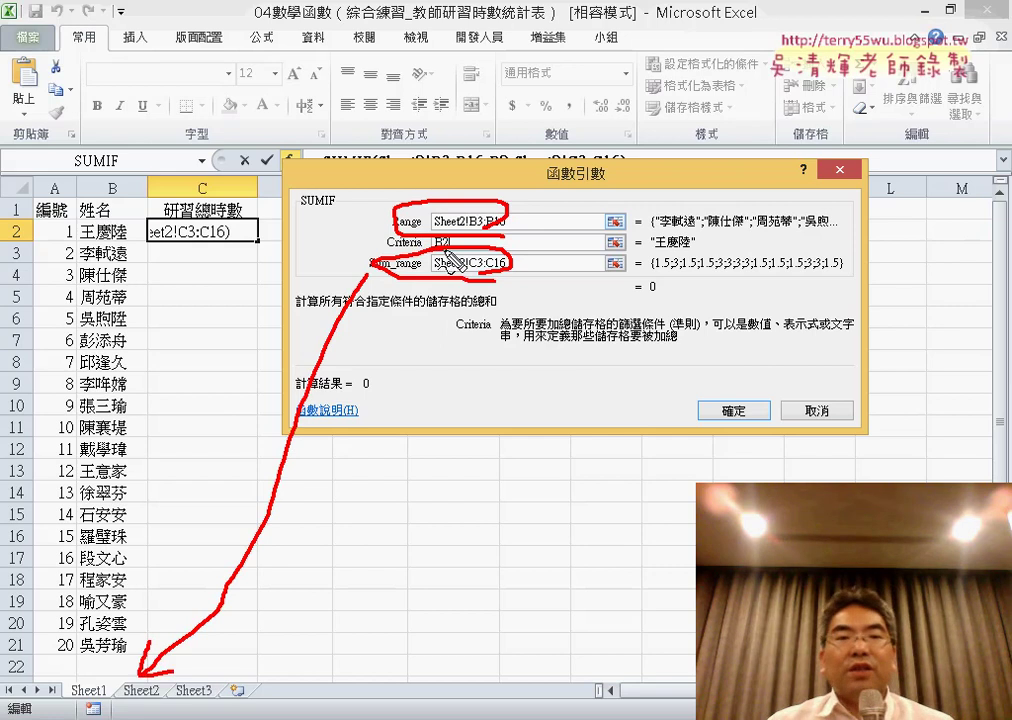
mouse_move(68, 226)
left_mouse_down()
mouse_move(133, 238)
mouse_move(430, 200)
mouse_move(425, 187)
left_mouse_up()
left_click_drag(125, 238, 328, 315)
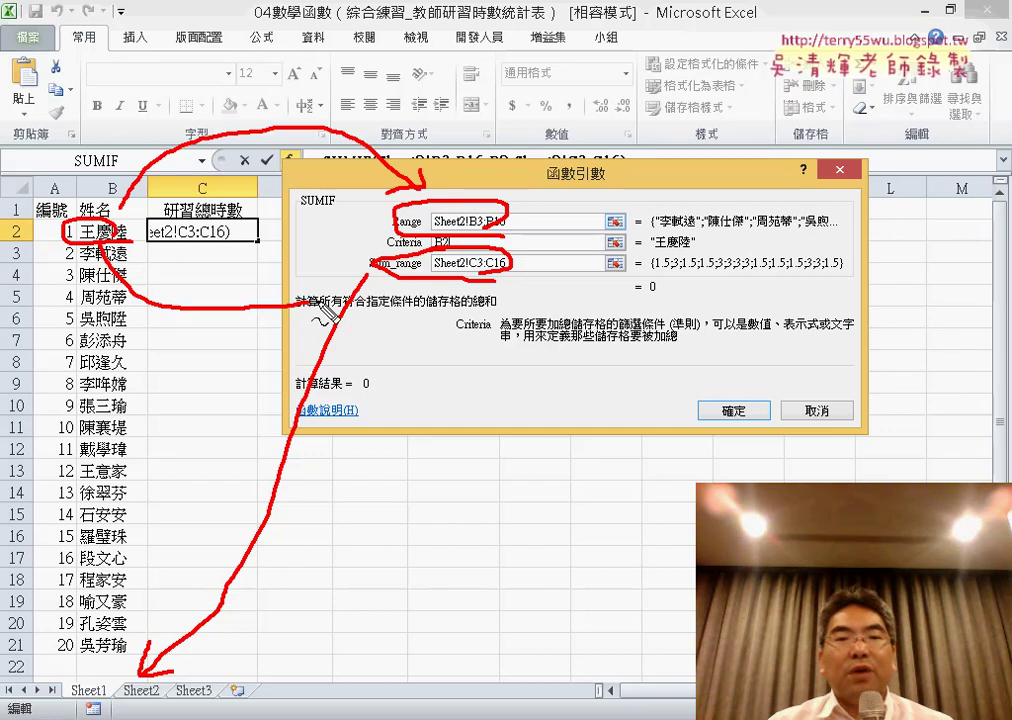
left_click_drag(160, 655, 365, 272)
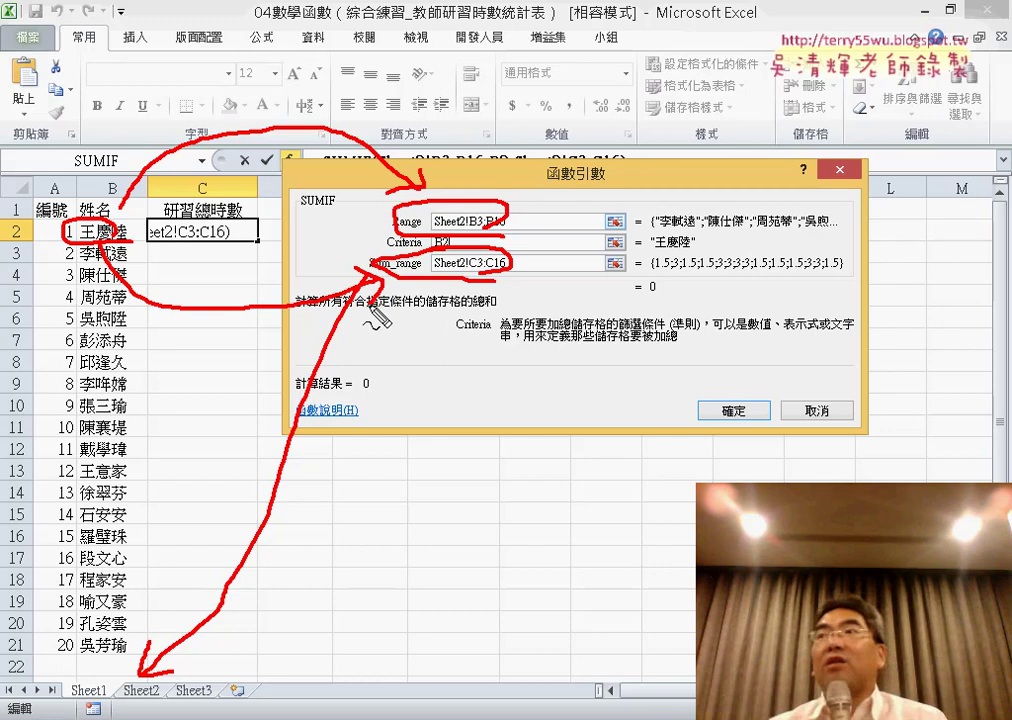
key("Escape")
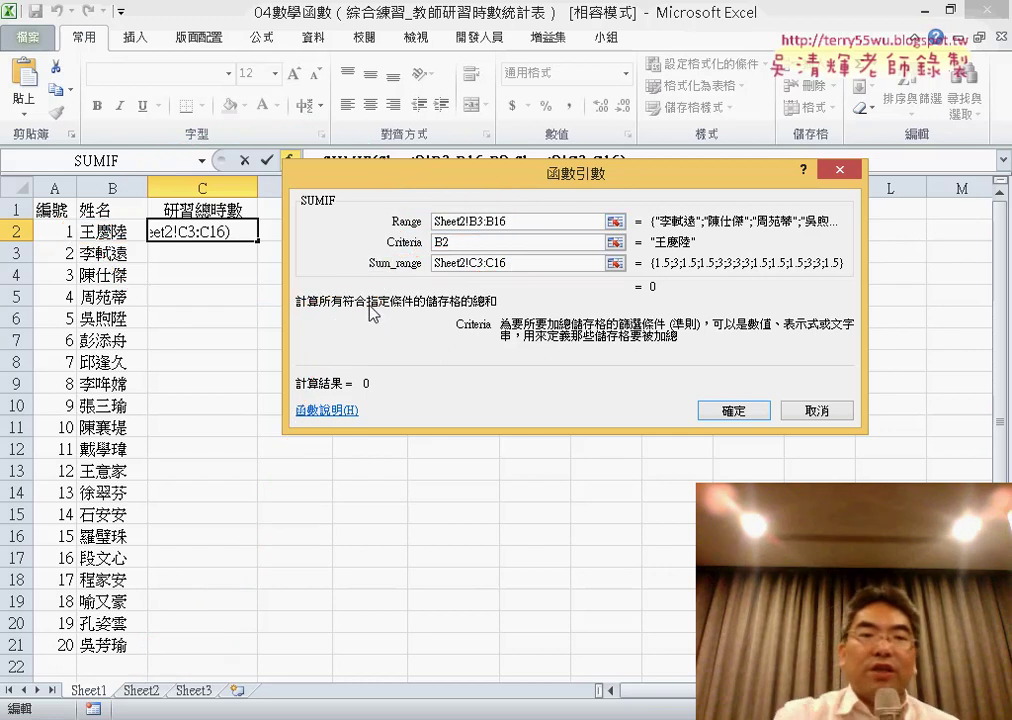
left_click(535, 262)
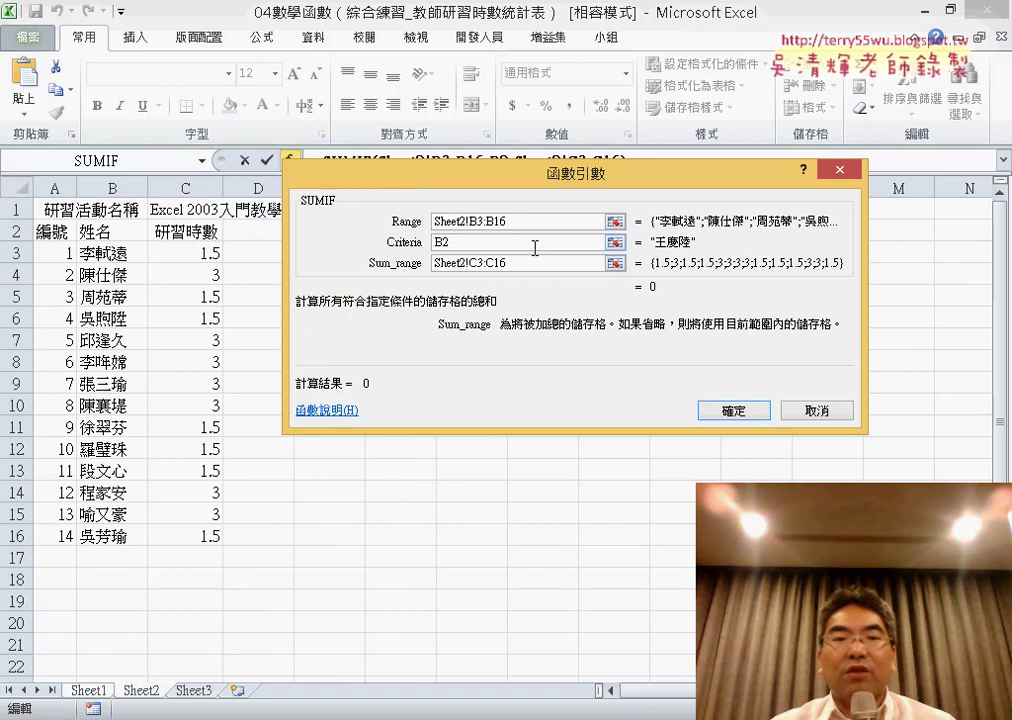
left_click(533, 243)
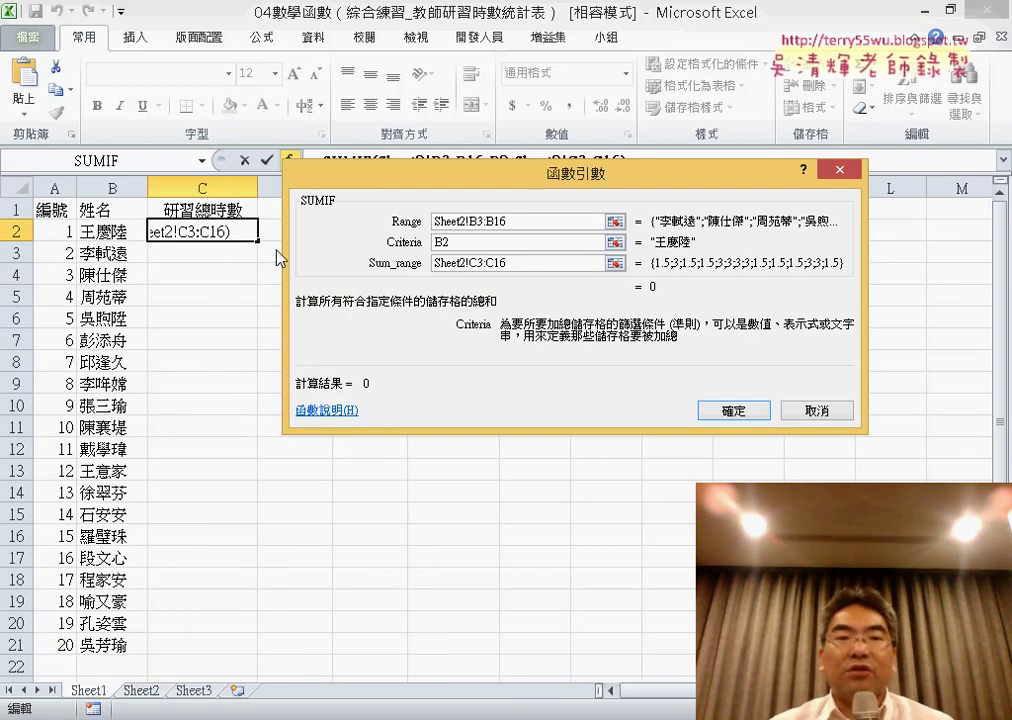
left_click(531, 221)
left_click(483, 242)
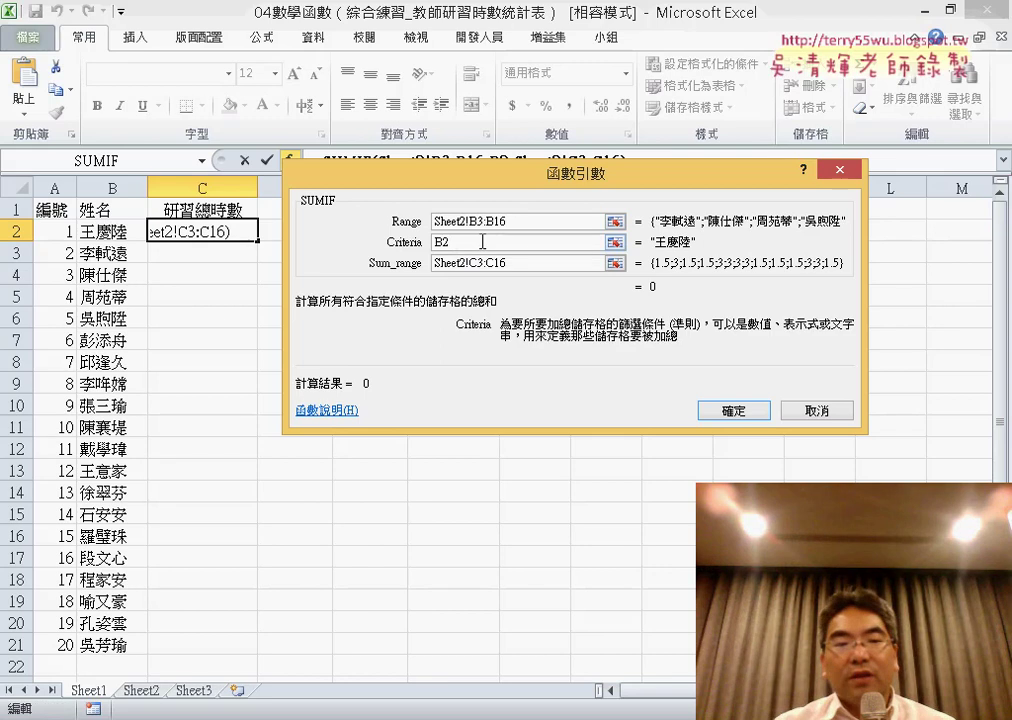
left_click(543, 224)
left_click(519, 240)
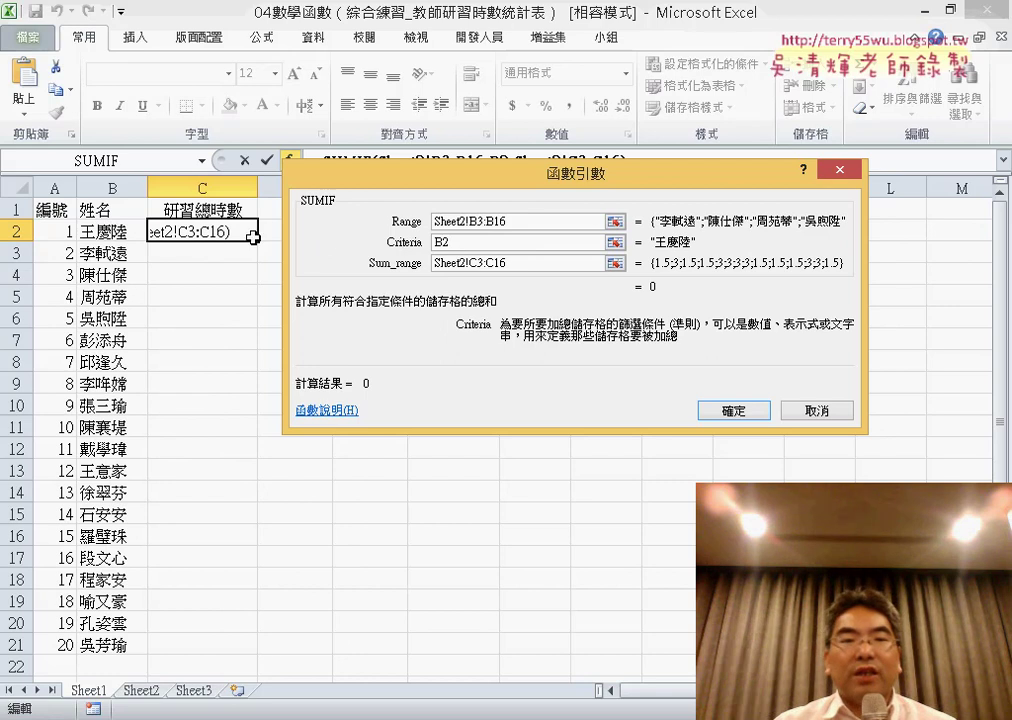
Lock the rows of both ranges with F4, making them Sheet2!B$3:B$16 and Sheet2!C$3:C$16.
left_click_drag(511, 222, 472, 222)
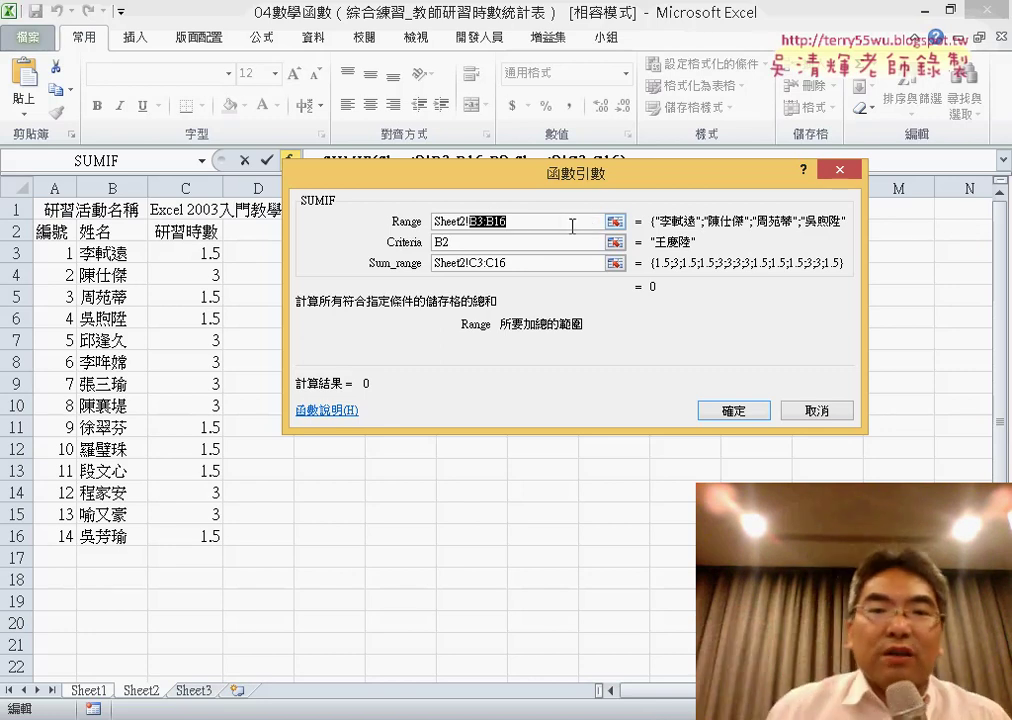
key("F4")
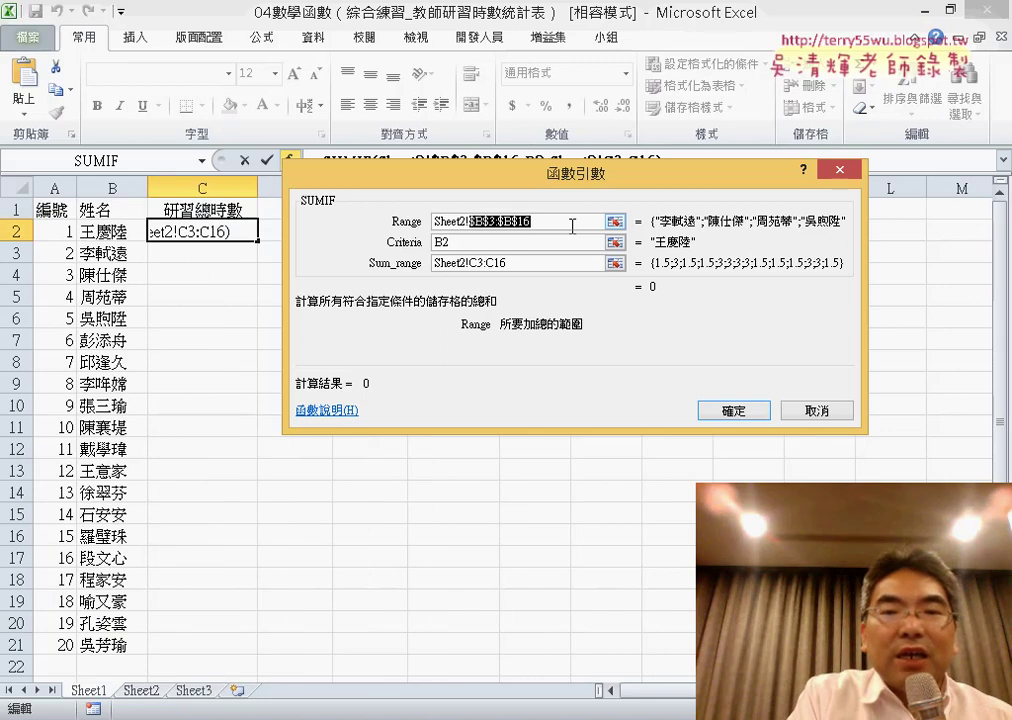
key("F4")
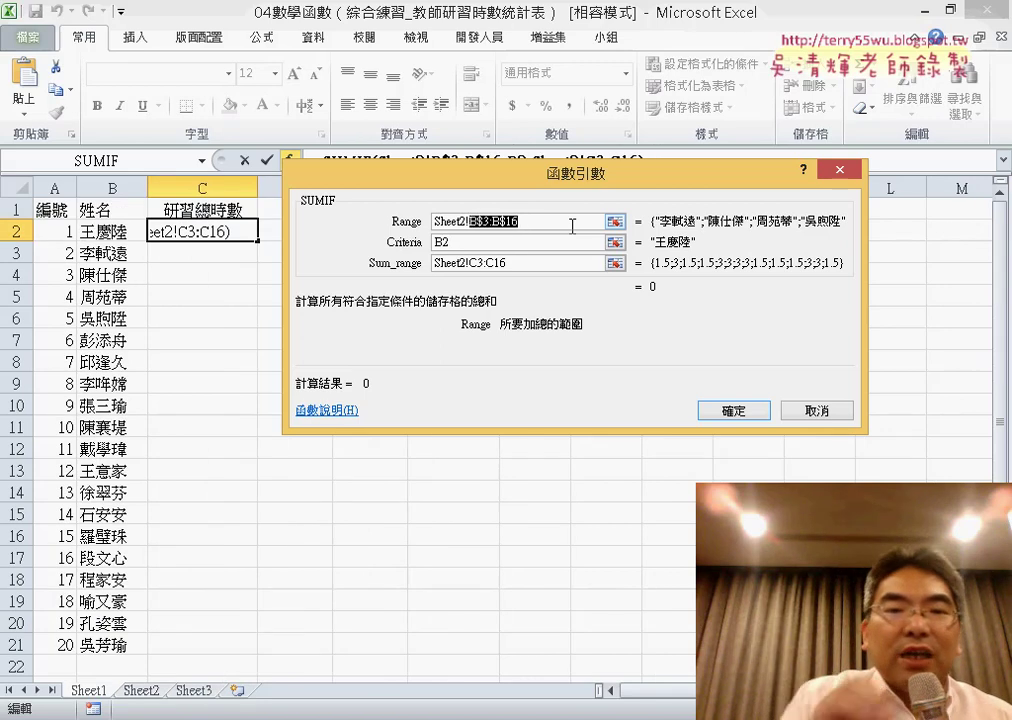
left_click_drag(505, 263, 476, 265)
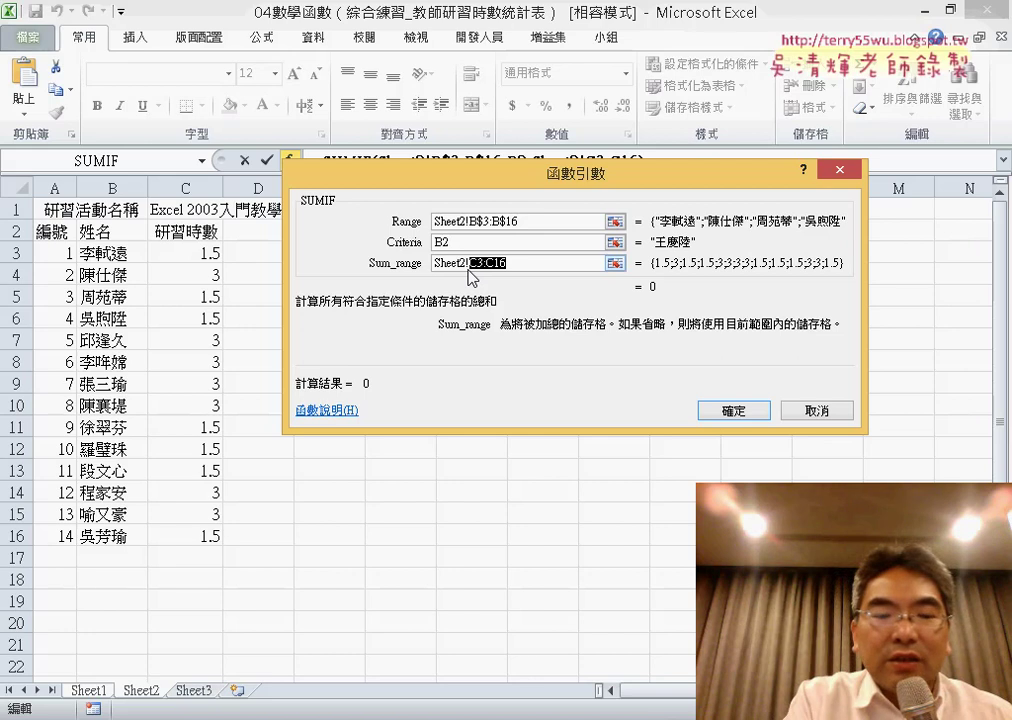
key("F4")
key("F4")
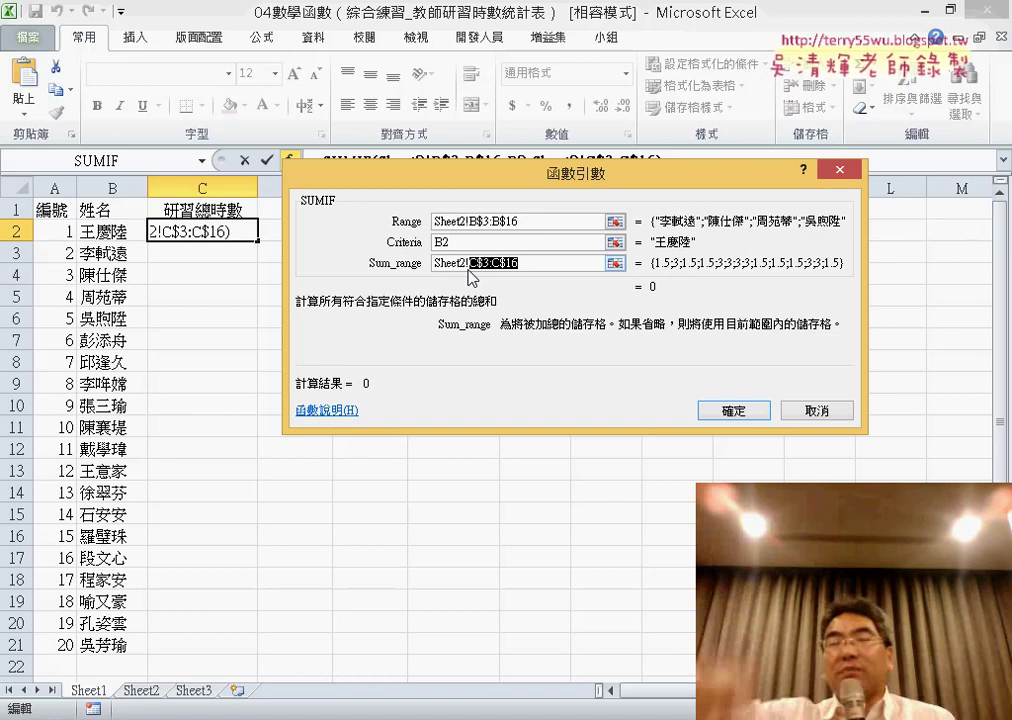
Confirm the SUMIF, fill it down C2:C21, then select C2's formula text for copying.
left_click(734, 410)
left_click_drag(257, 241, 263, 648)
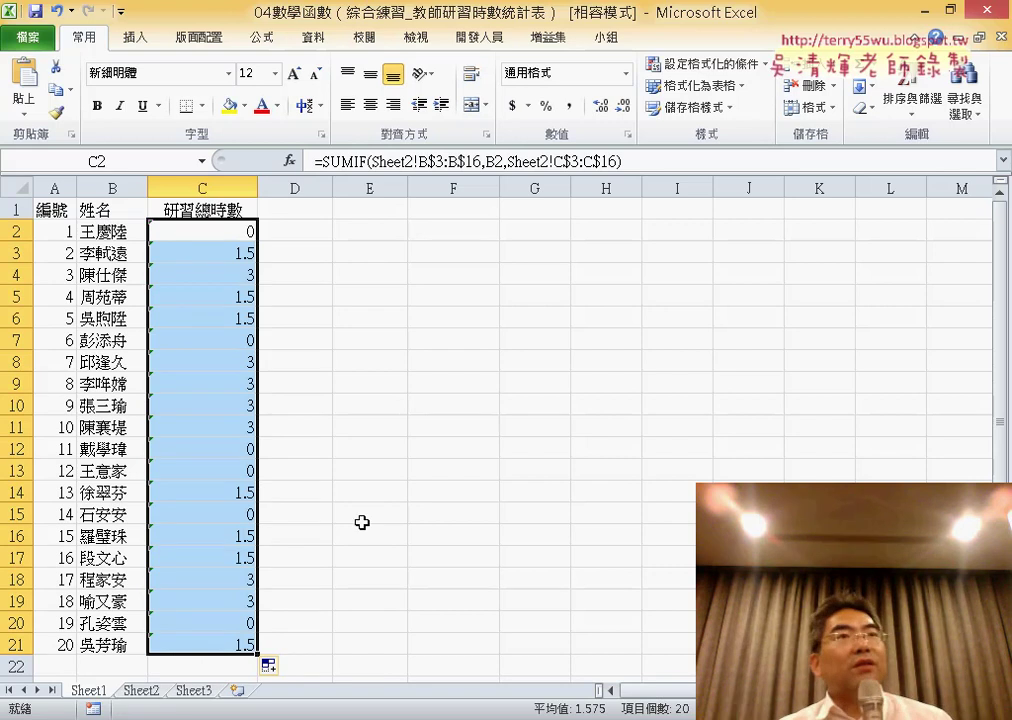
left_click(205, 228)
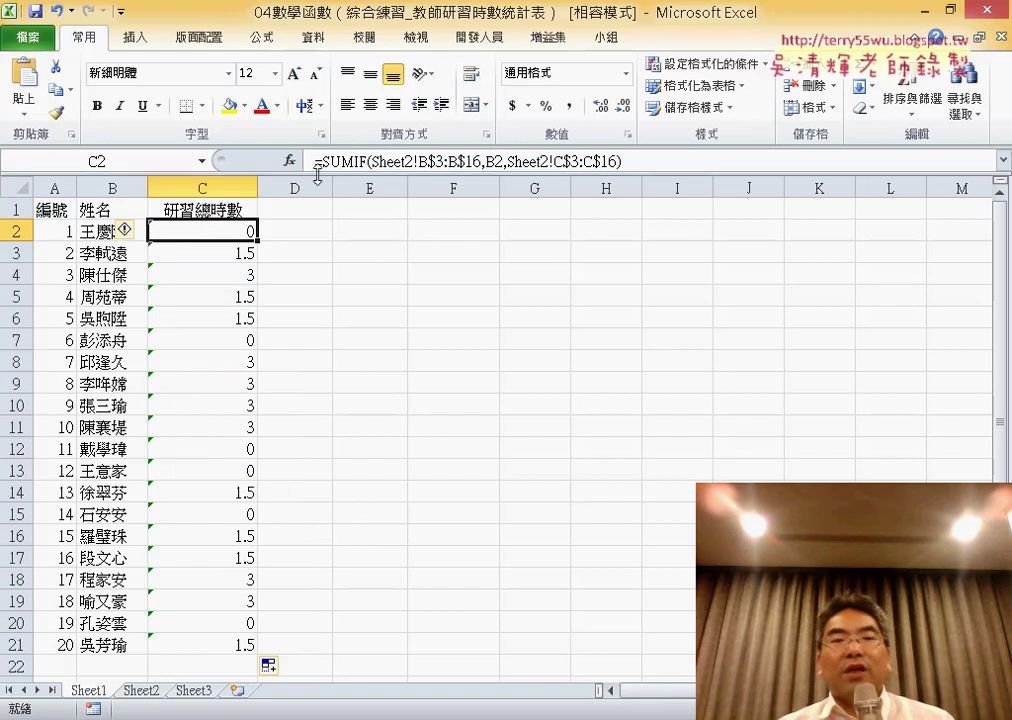
left_click_drag(322, 161, 694, 174)
key("ctrl+c")
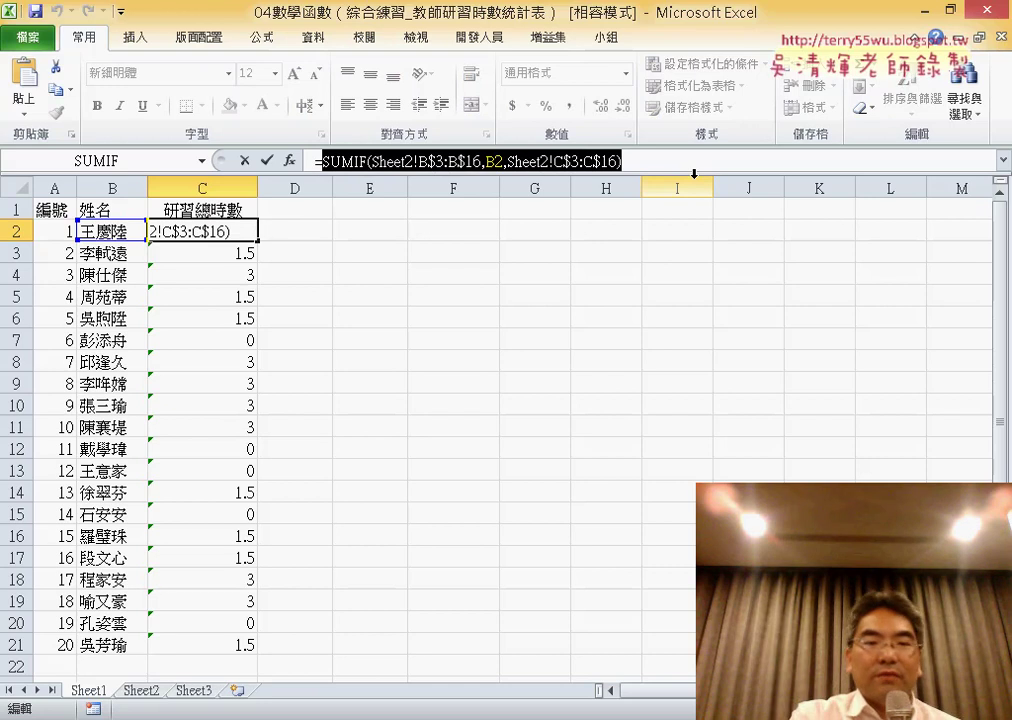
Paste a second SUMIF after the plus and retarget its ranges to Sheet3, names B$3:B$14.
left_click(677, 160)
type("+")
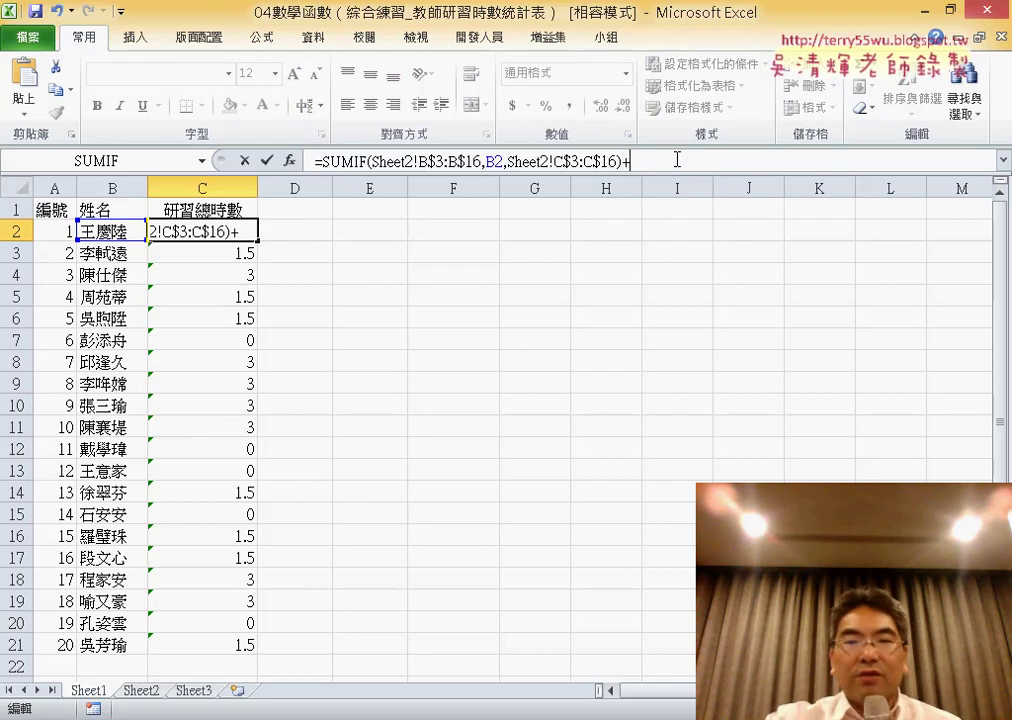
key("ctrl+v")
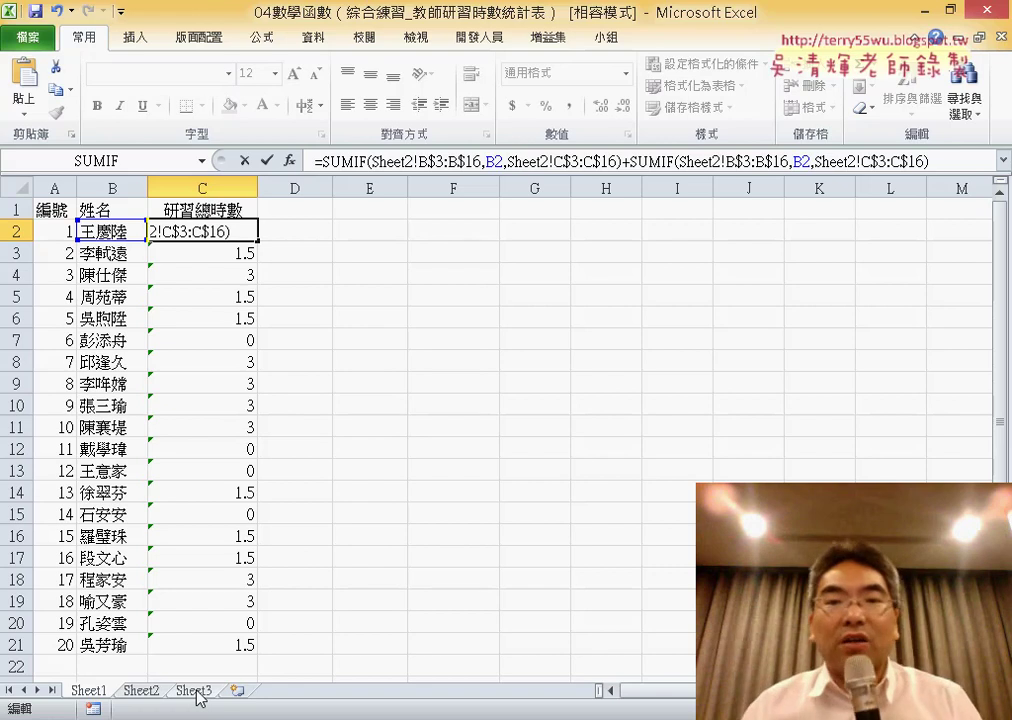
left_click(720, 161)
key("BackSpace")
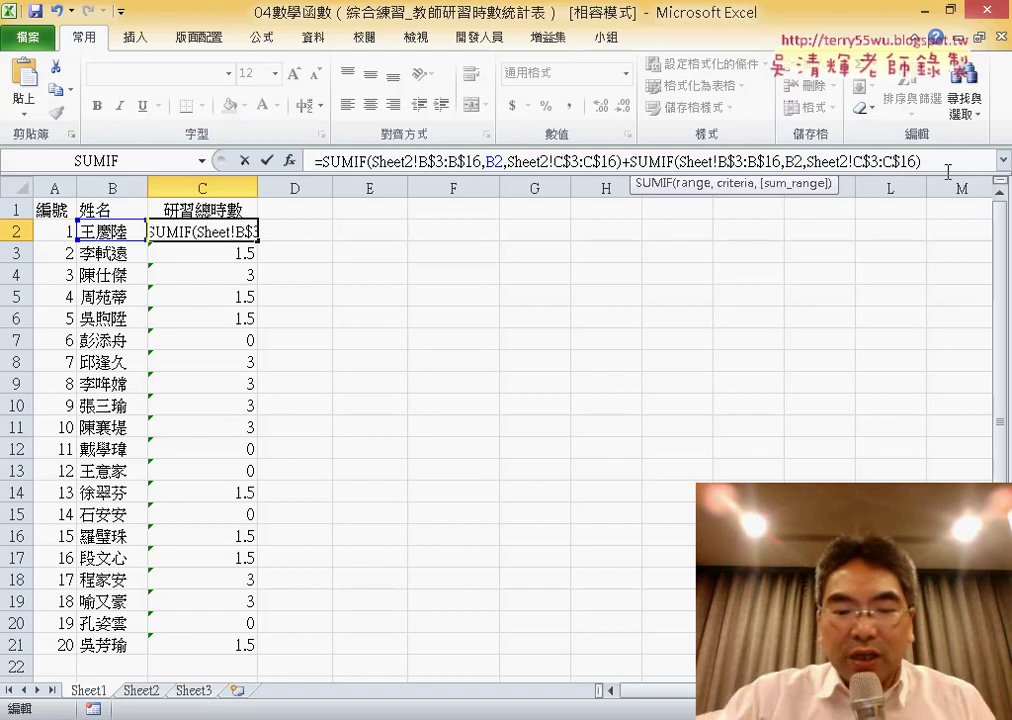
type("3")
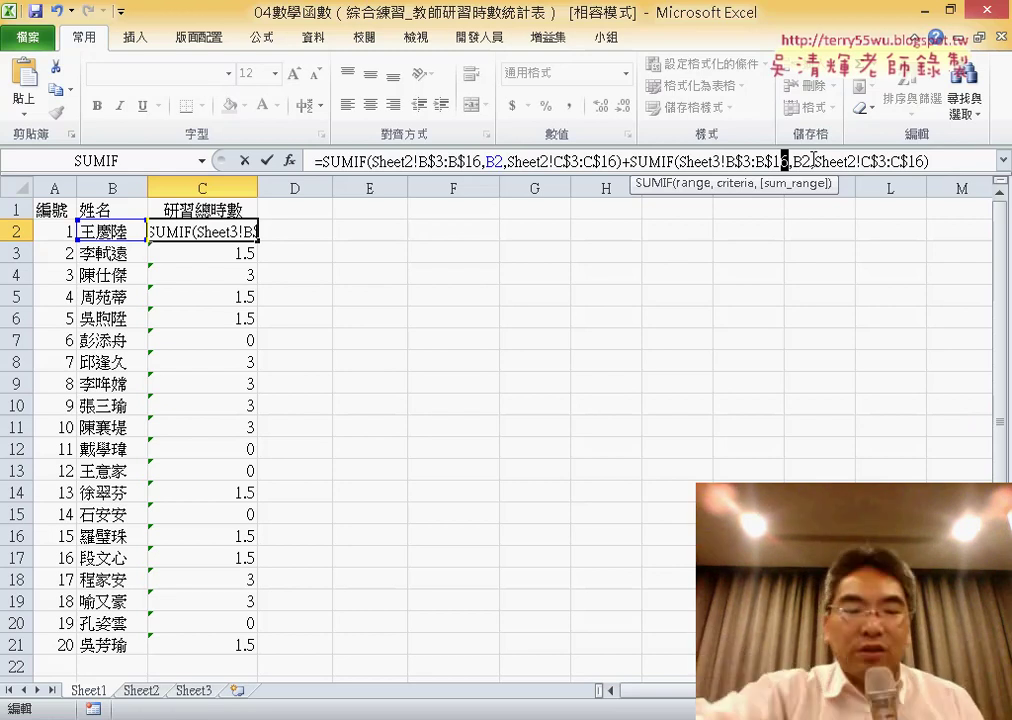
type("4")
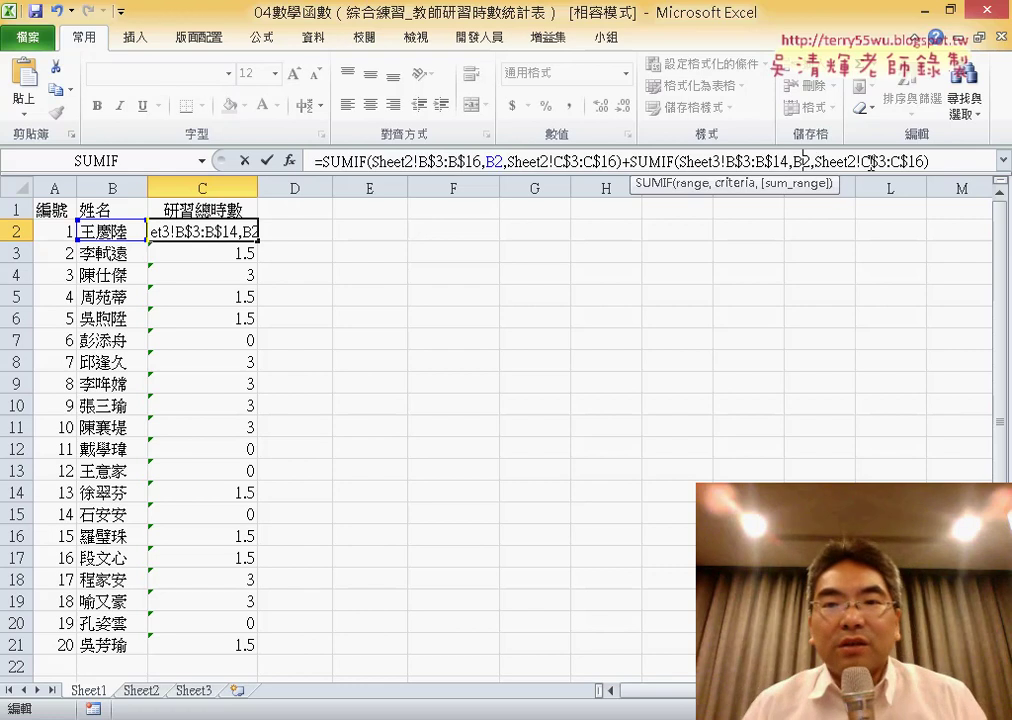
left_click(855, 161)
key("BackSpace")
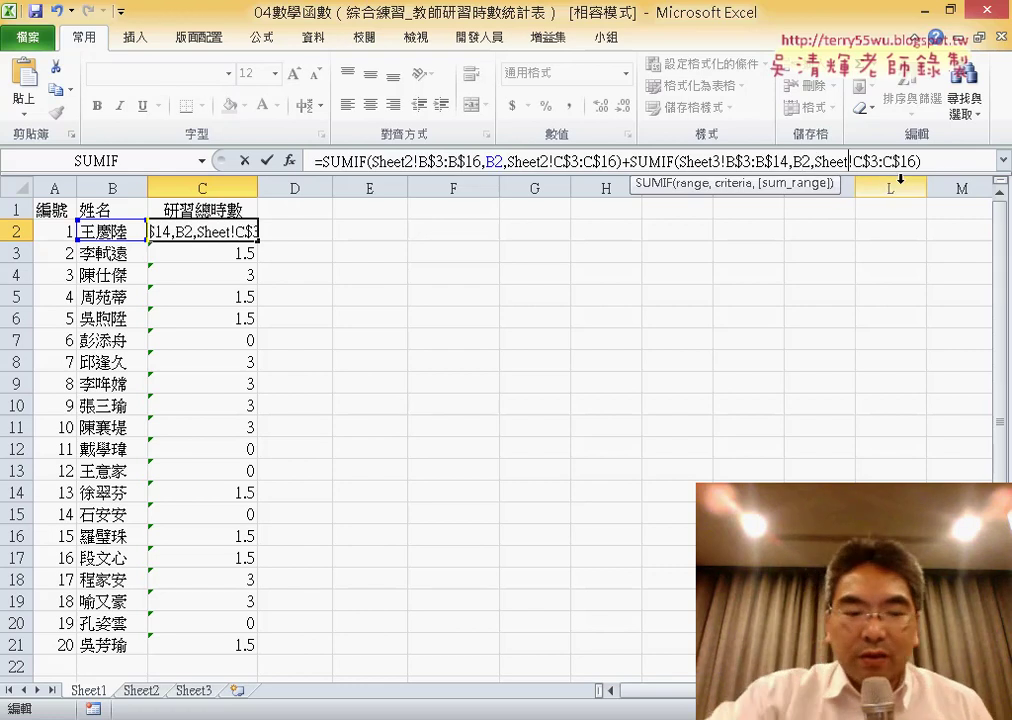
type("3:B$1")
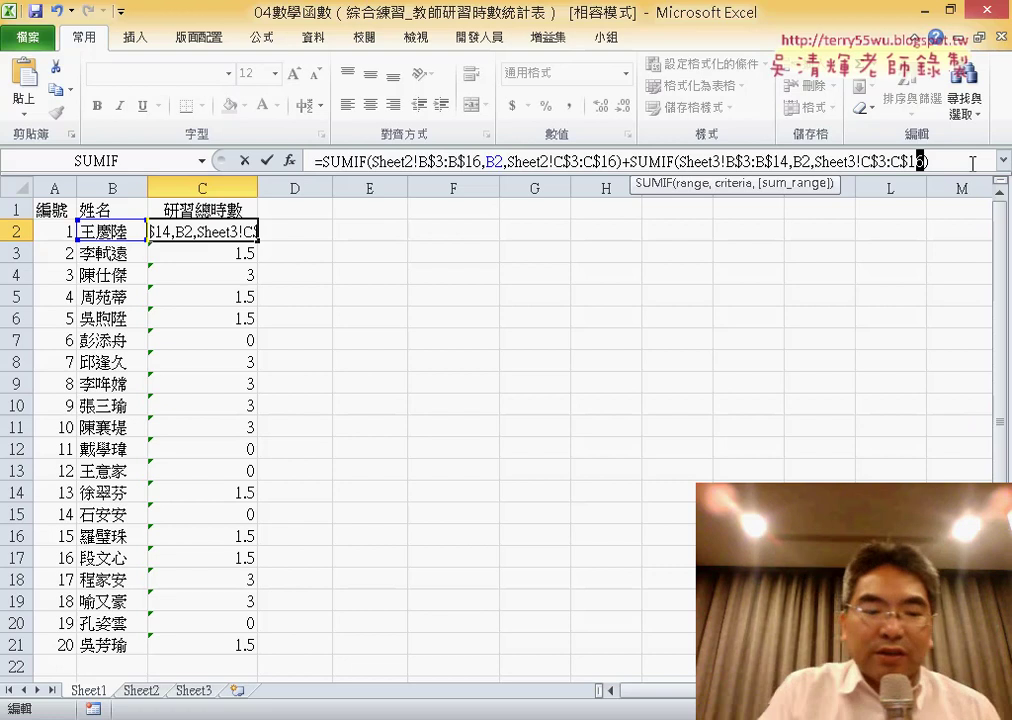
type("4")
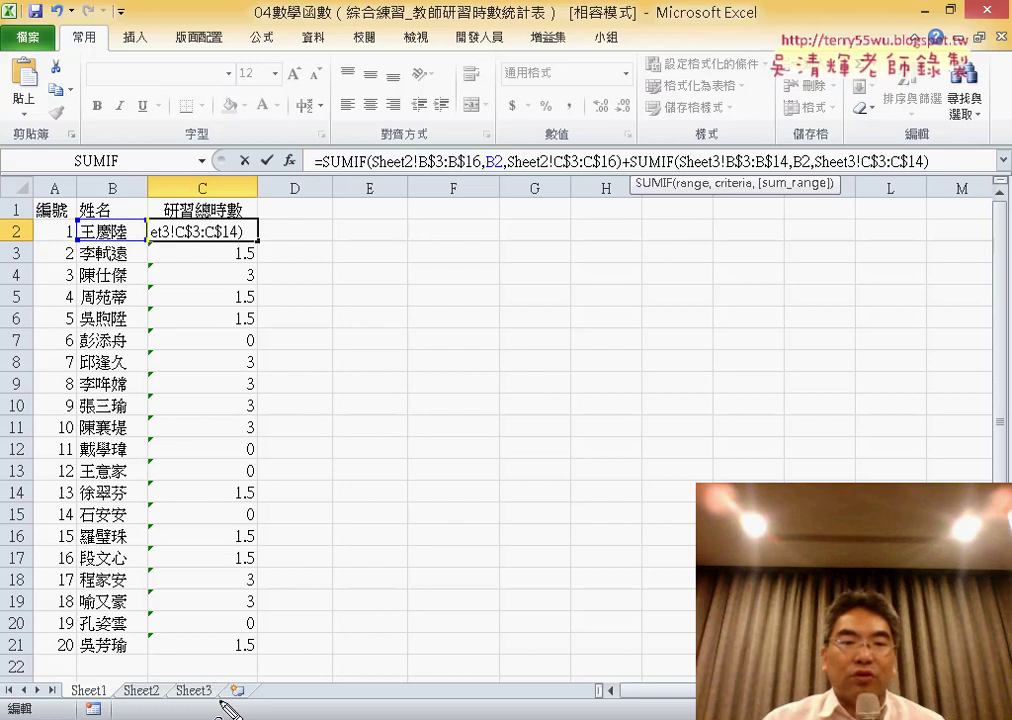
left_click_drag(212, 690, 218, 710)
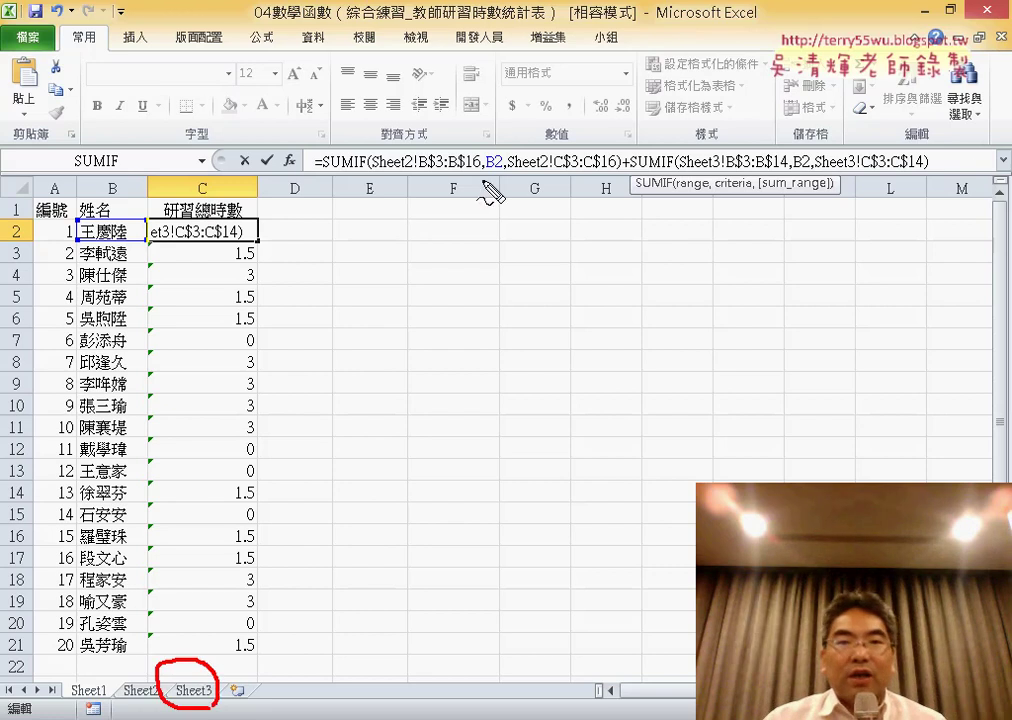
left_click_drag(322, 170, 617, 180)
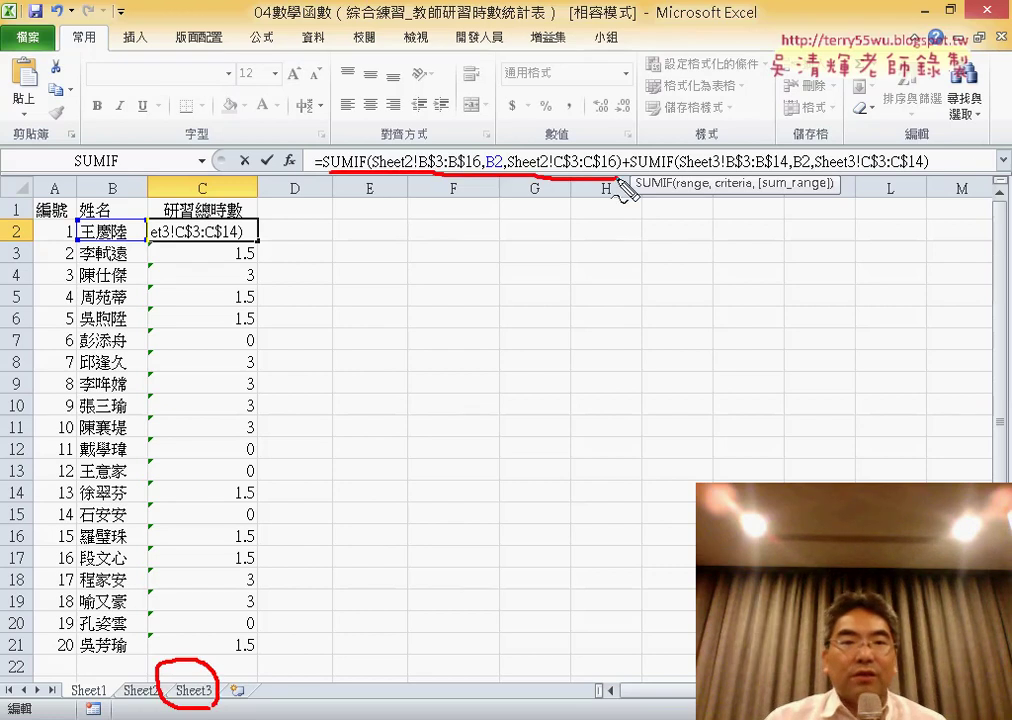
mouse_move(598, 230)
left_mouse_down()
mouse_move(635, 230)
mouse_move(621, 268)
left_mouse_up()
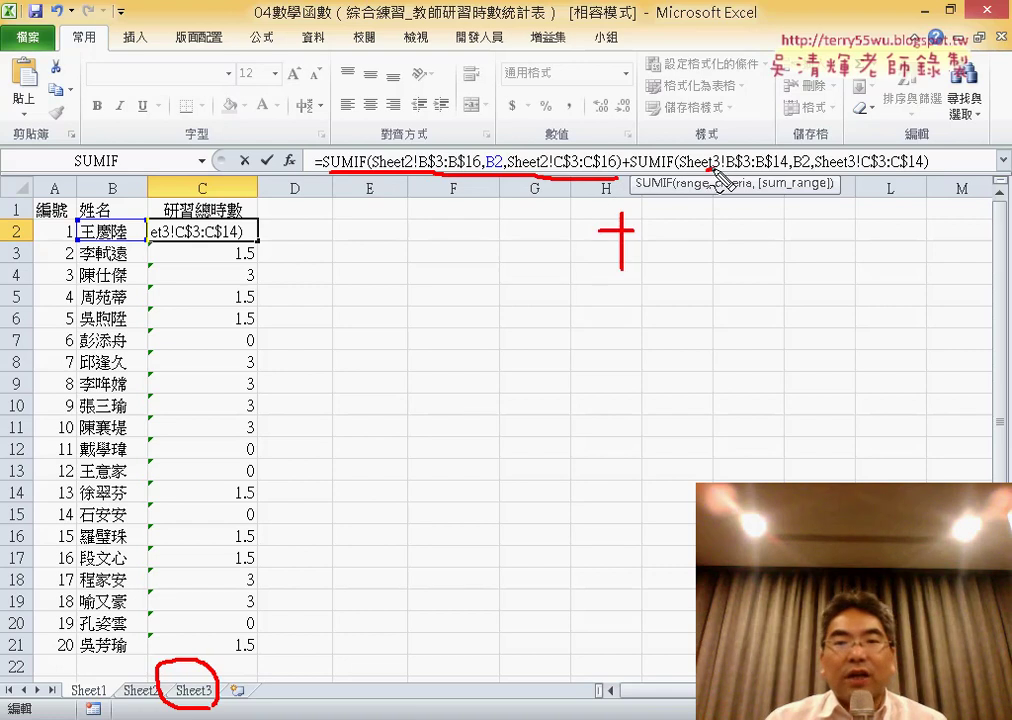
left_click_drag(706, 172, 720, 168)
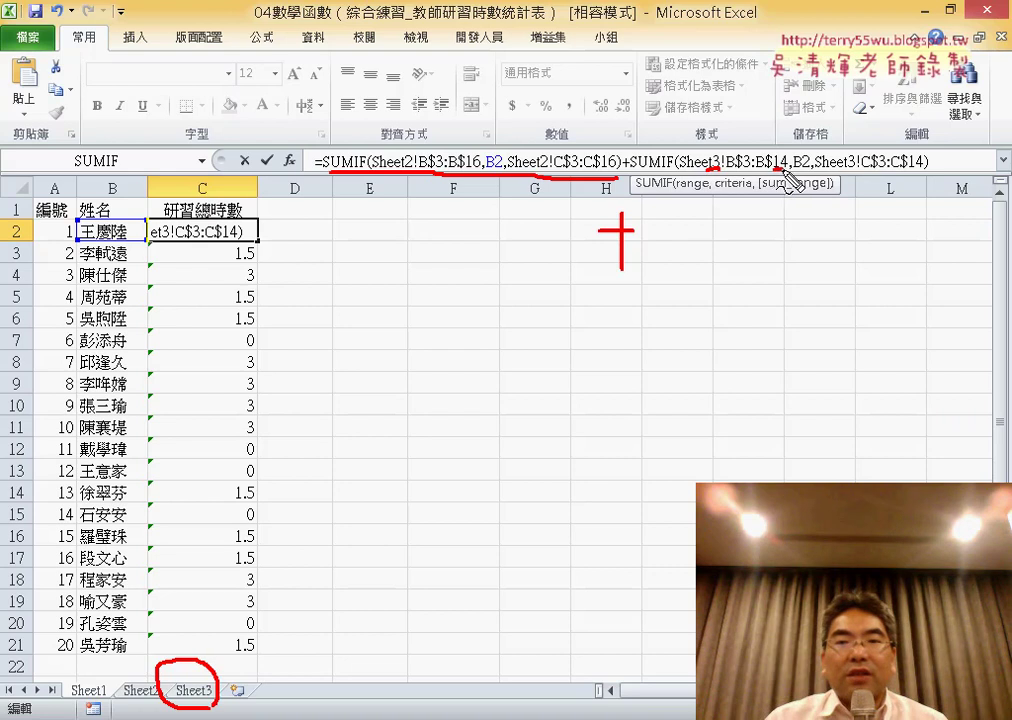
left_click_drag(843, 170, 929, 170)
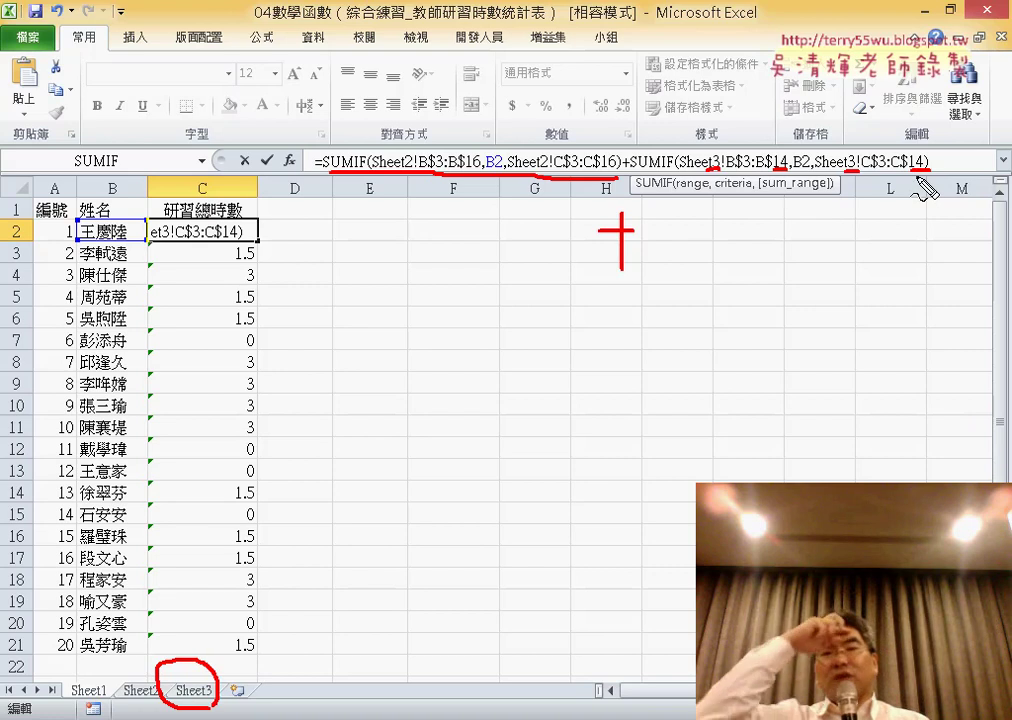
key("Escape")
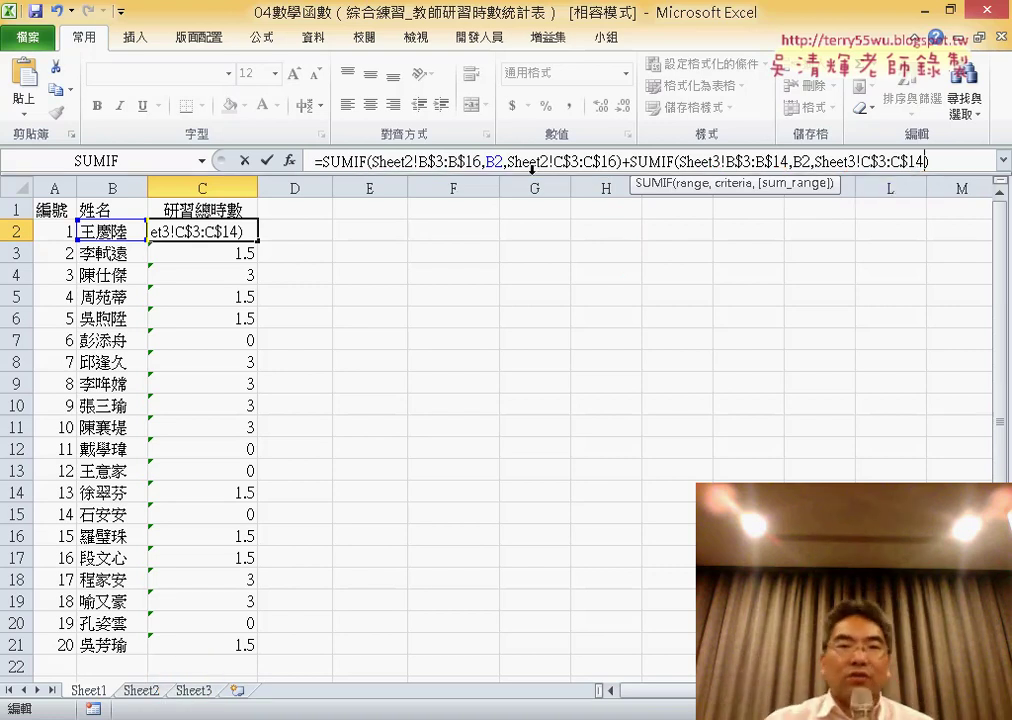
Commit the two-sheet SUMIF in C2 and fill it down to C21.
left_click(267, 161)
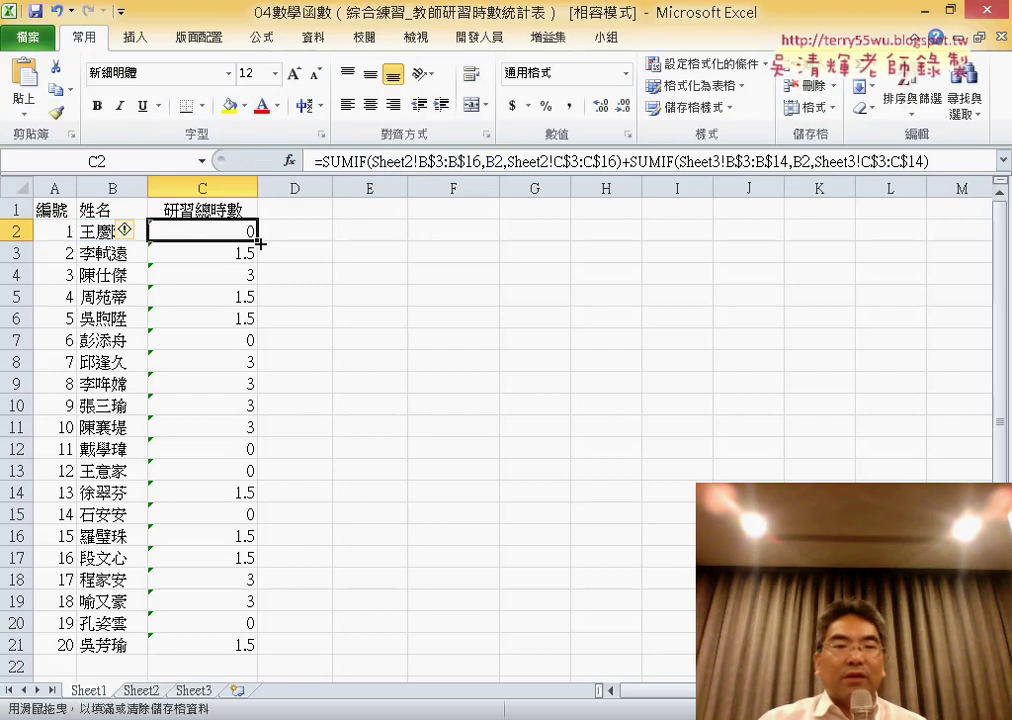
left_click_drag(259, 242, 250, 644)
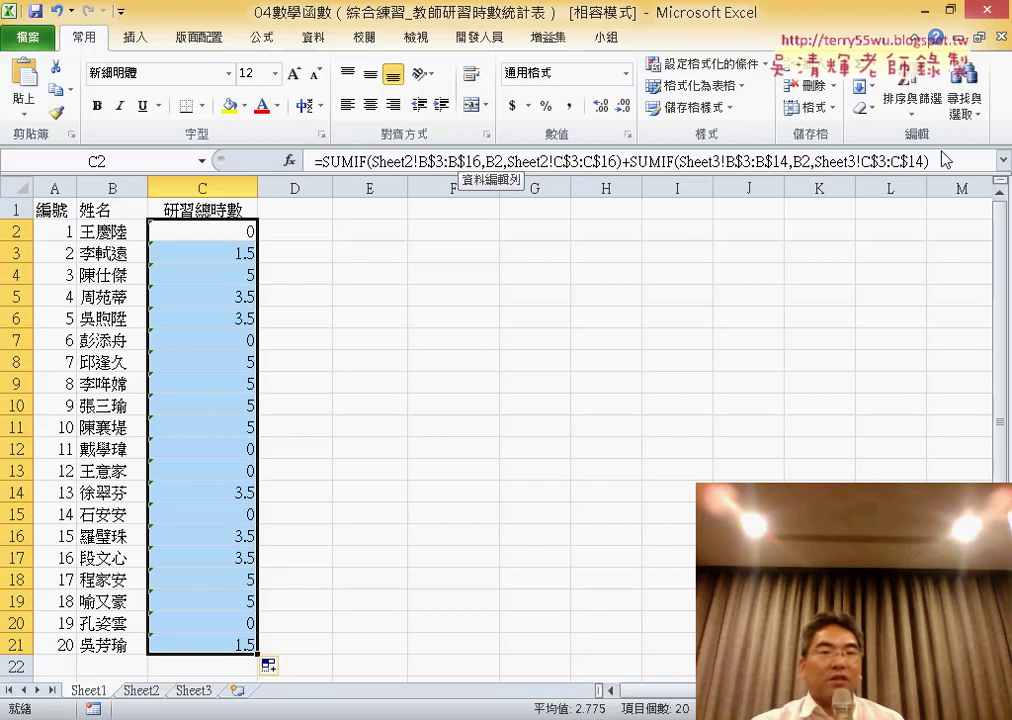
Select the whole of Sheet1 with the Select All corner button above row 1.
left_click(12, 184)
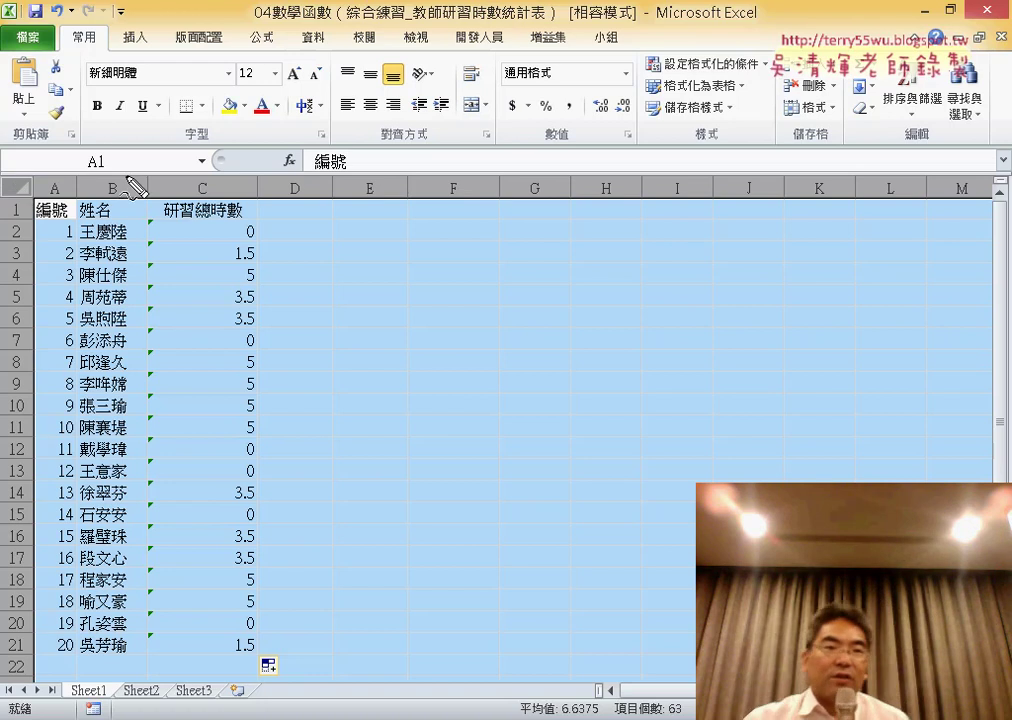
left_click_drag(30, 160, 28, 166)
mouse_move(193, 119)
left_mouse_down()
mouse_move(212, 117)
mouse_move(38, 162)
left_mouse_up()
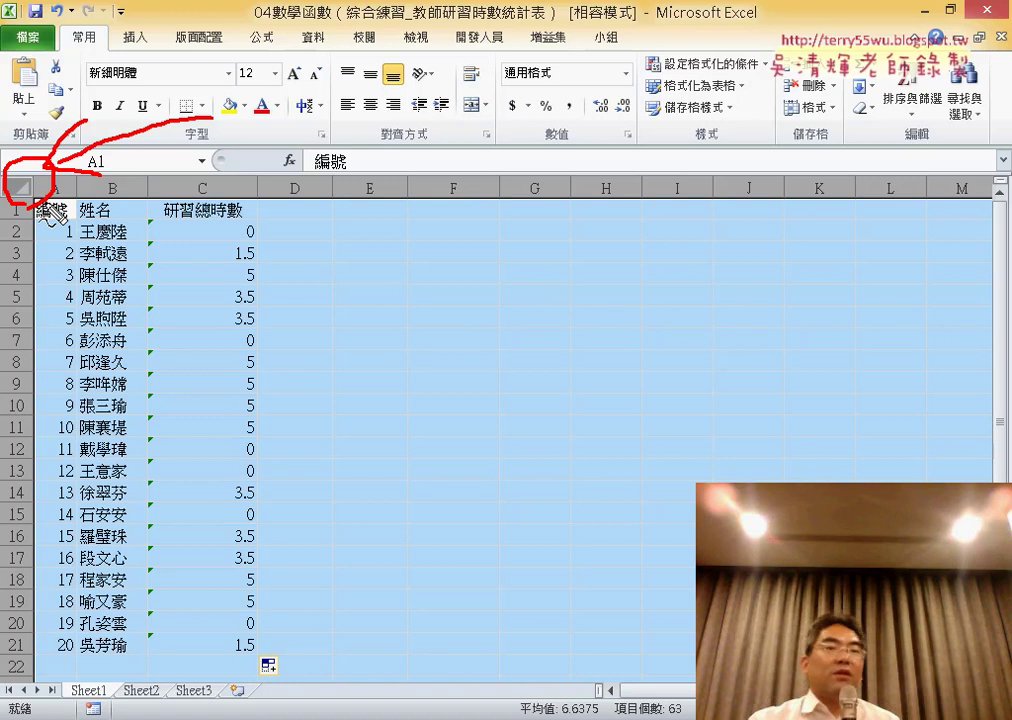
key("Escape")
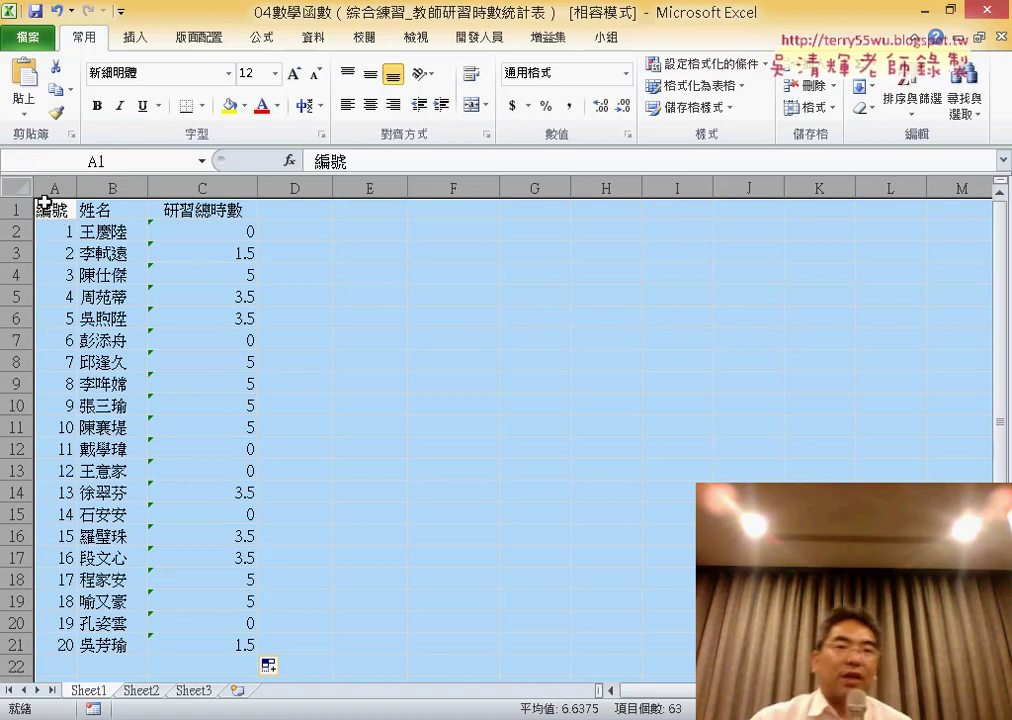
Clear the Locked setting for every Sheet1 cell in Format Cells' Protection options.
right_click(324, 332)
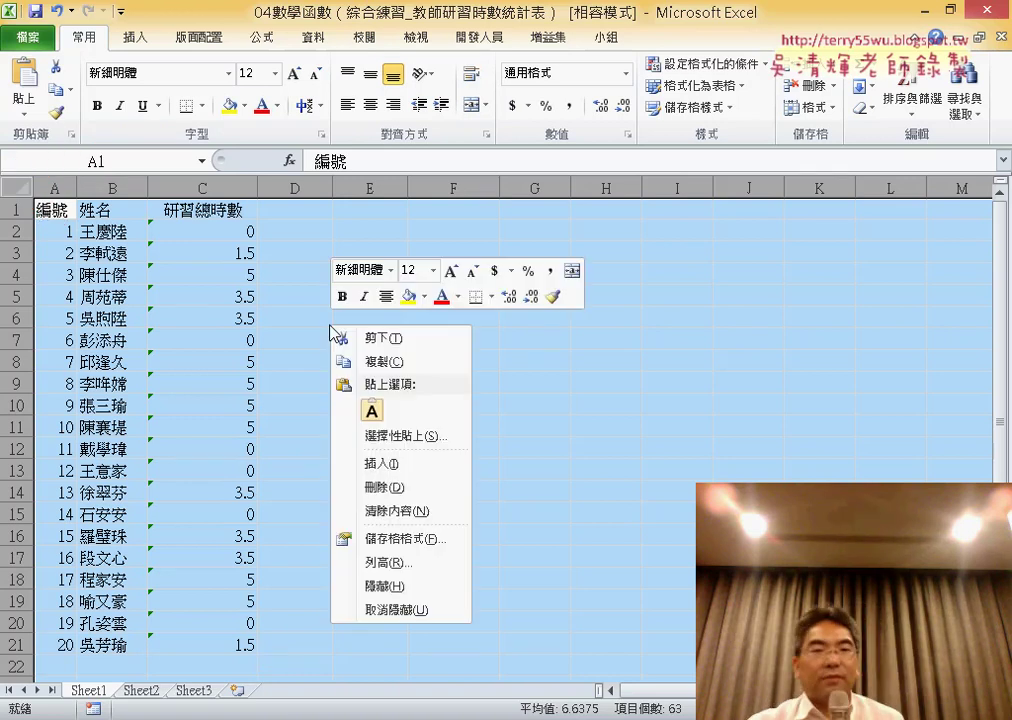
left_click(392, 540)
left_click_drag(443, 312, 555, 52)
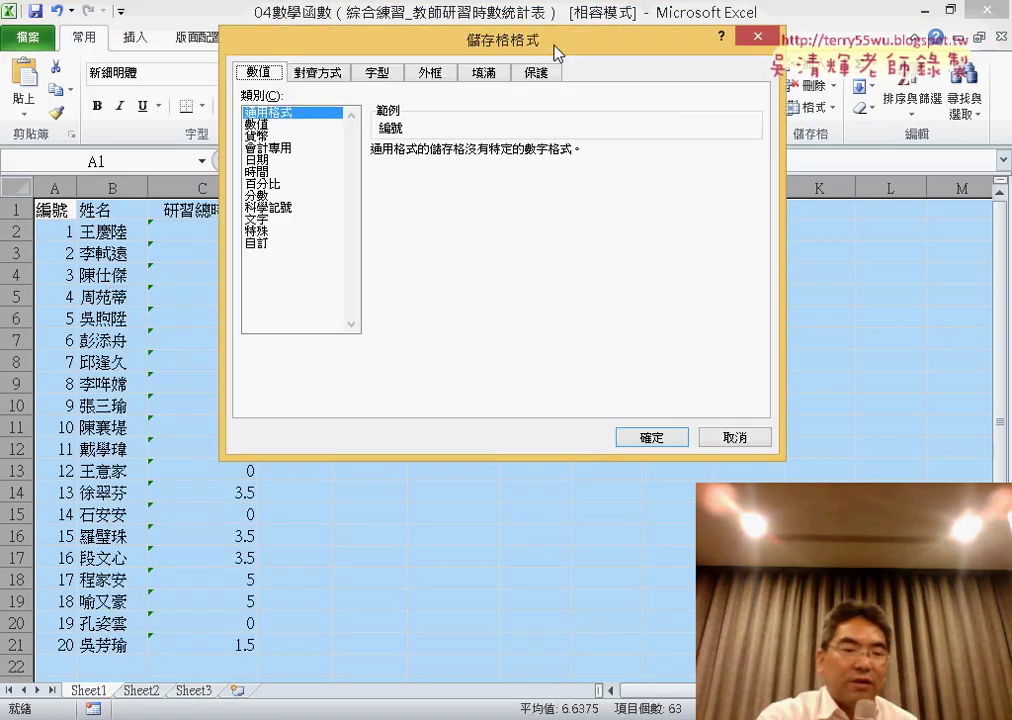
key("ctrl+2")
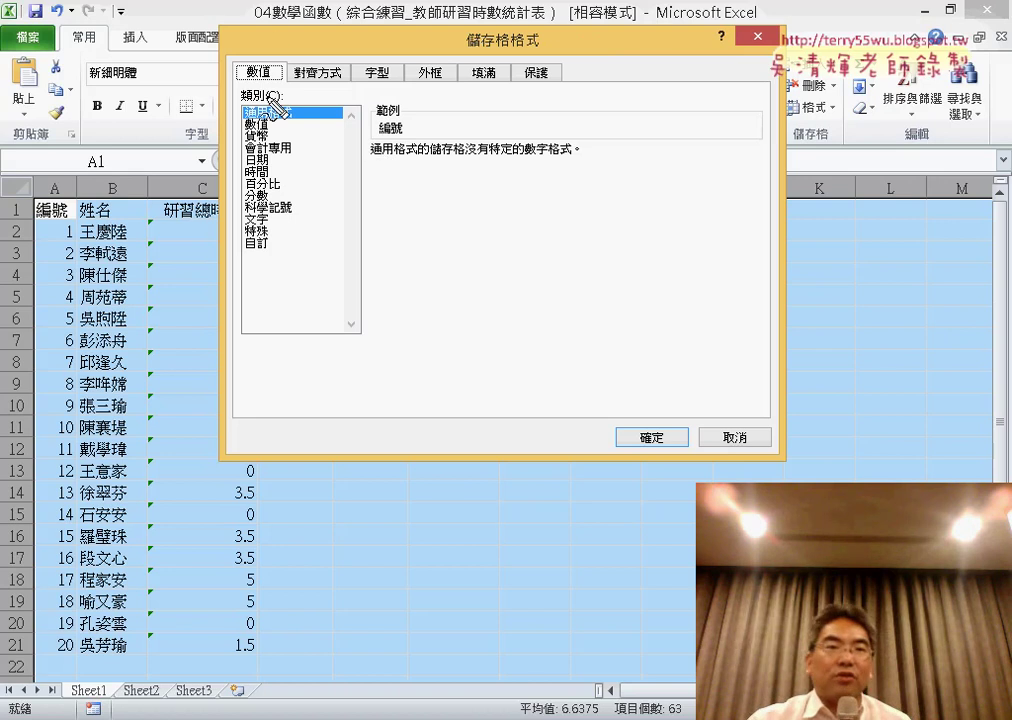
mouse_move(252, 100)
left_mouse_down()
mouse_move(528, 78)
mouse_move(541, 110)
left_mouse_up()
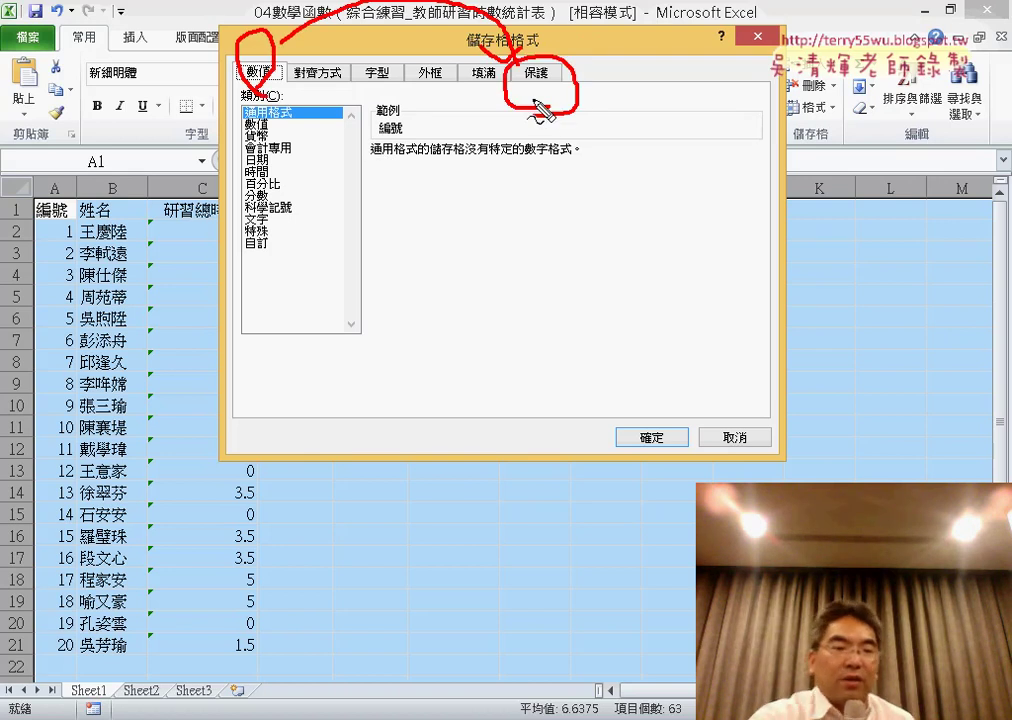
key("Escape")
left_click(538, 73)
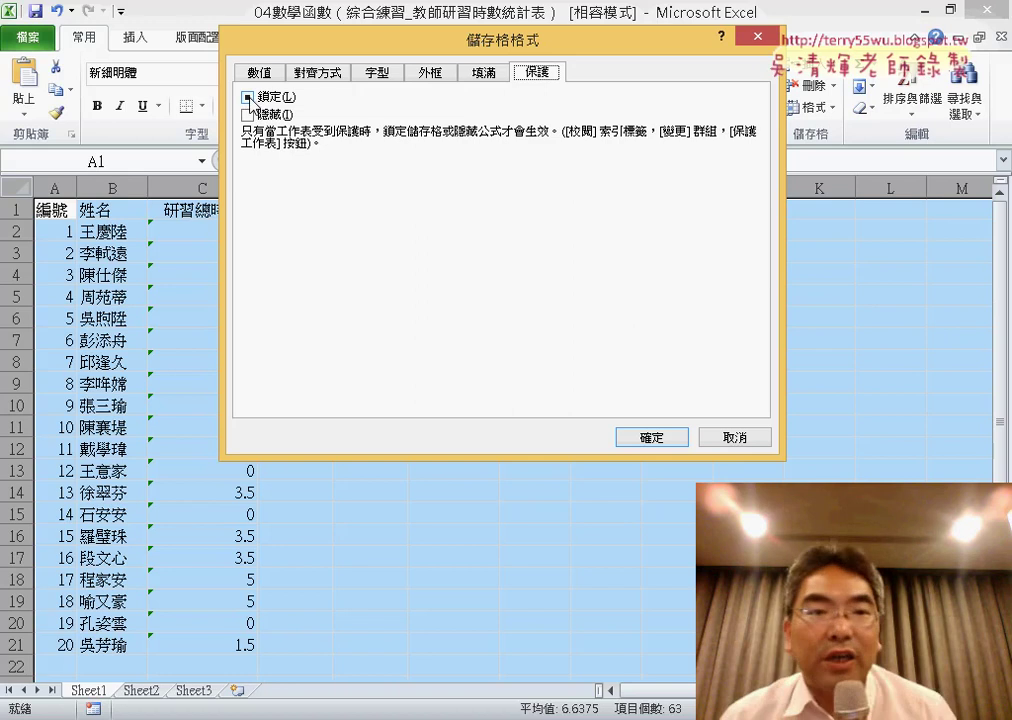
left_click(248, 98)
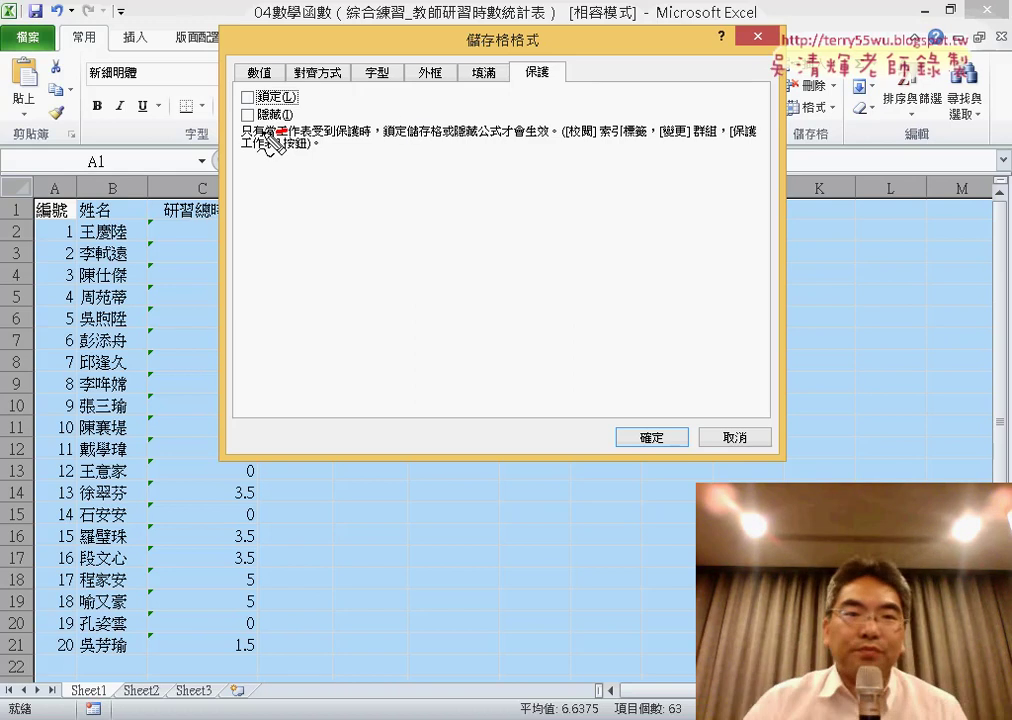
left_click_drag(300, 78, 300, 145)
mouse_move(545, 60)
left_mouse_down()
mouse_move(308, 118)
mouse_move(360, 92)
left_mouse_up()
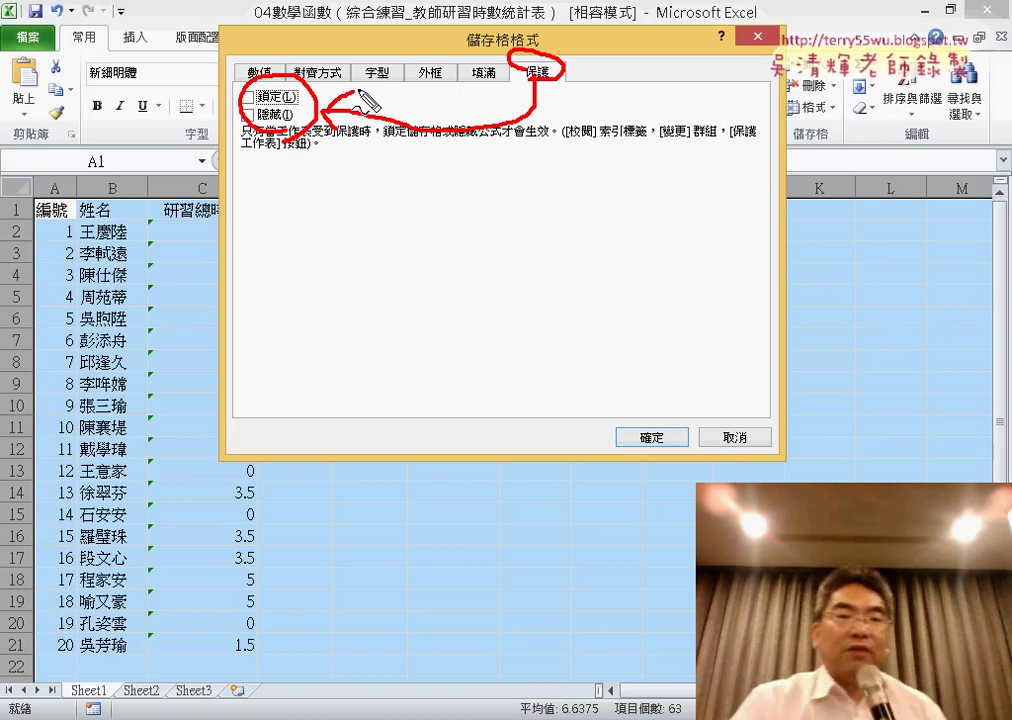
key("Escape")
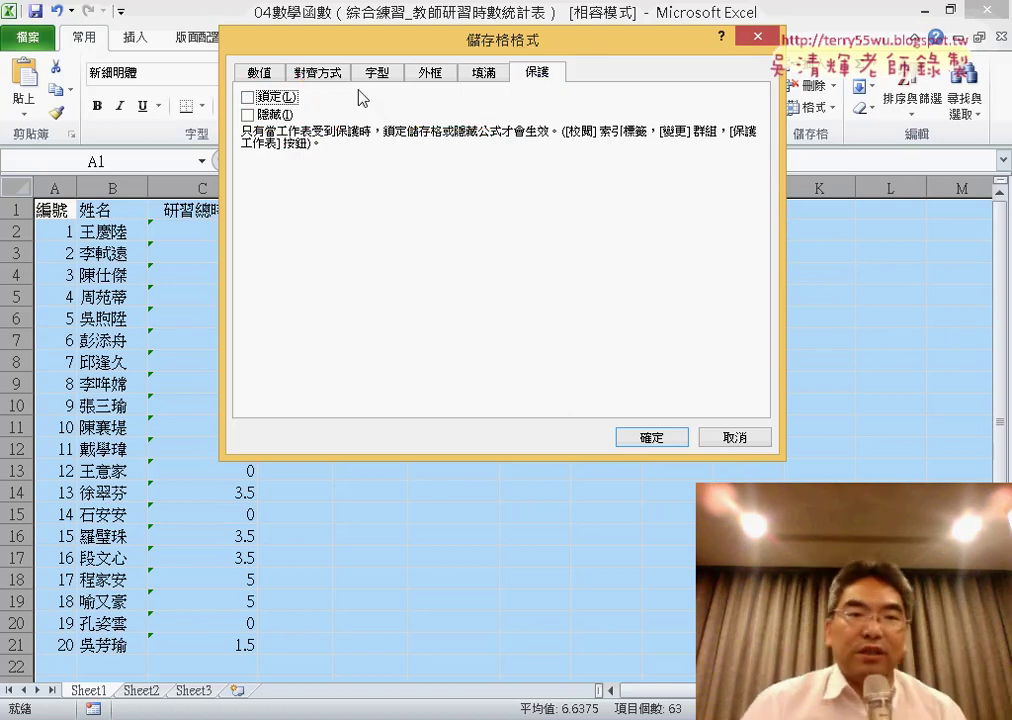
left_click(671, 437)
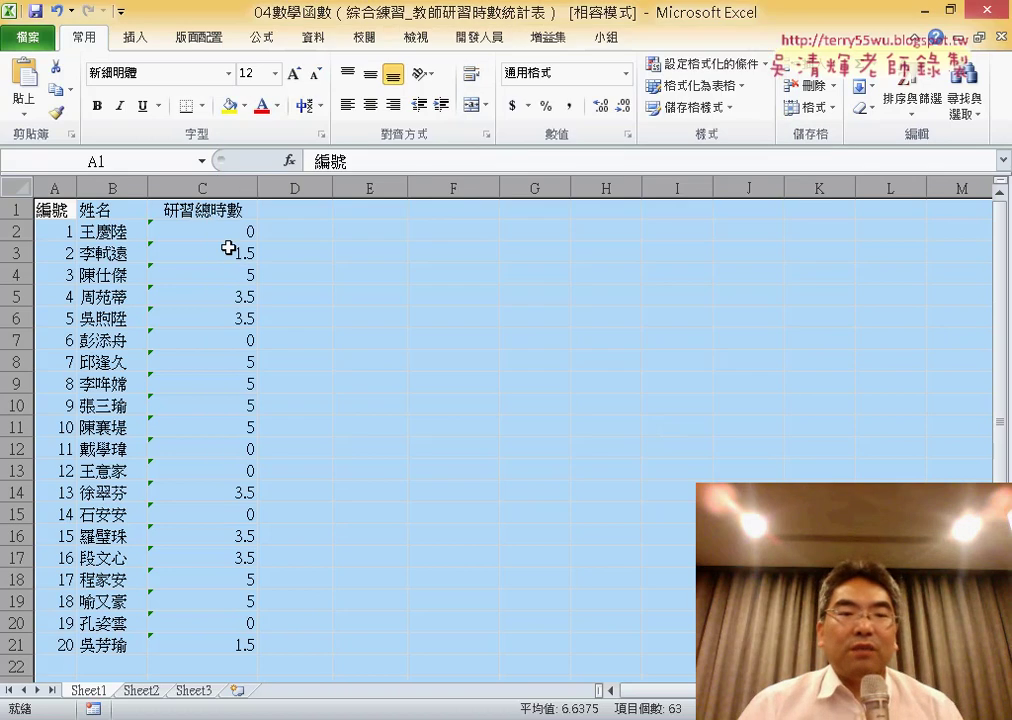
Select C2:C21 and turn on both Locked and Hidden in its Protection settings.
left_click_drag(226, 232, 222, 652)
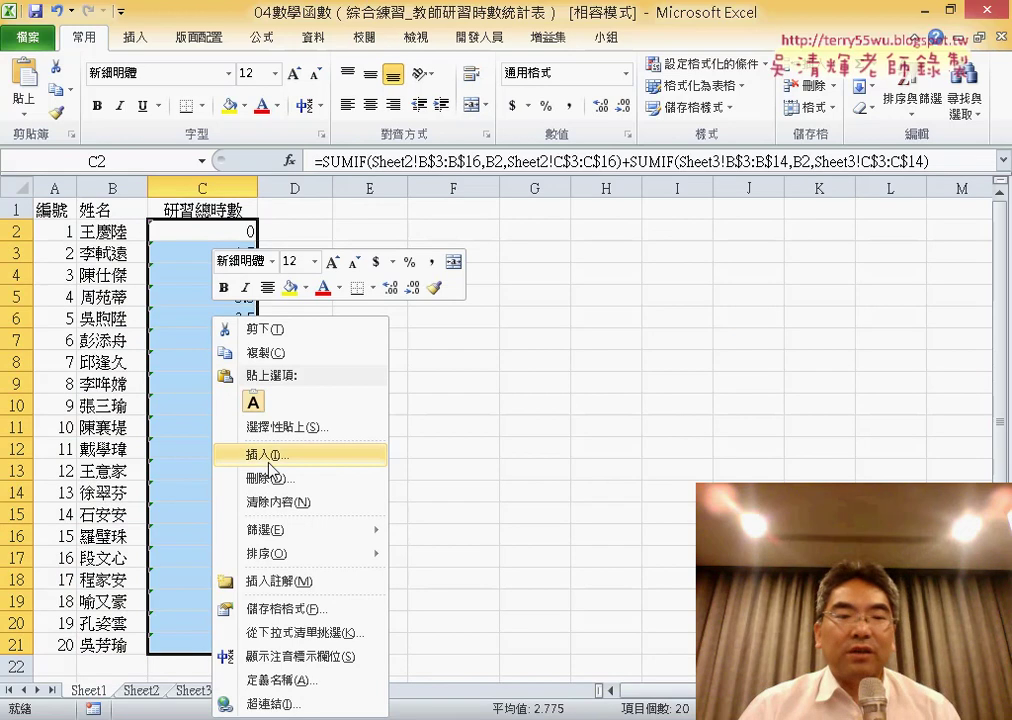
left_click(316, 609)
left_click_drag(393, 301, 671, 67)
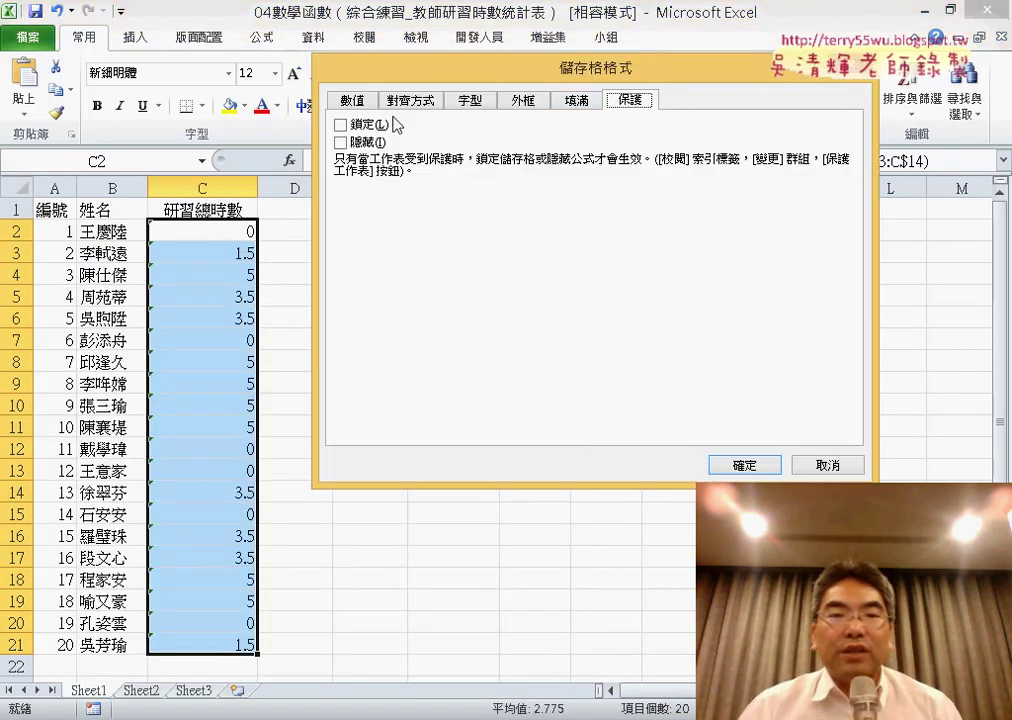
left_click(340, 124)
left_click(341, 142)
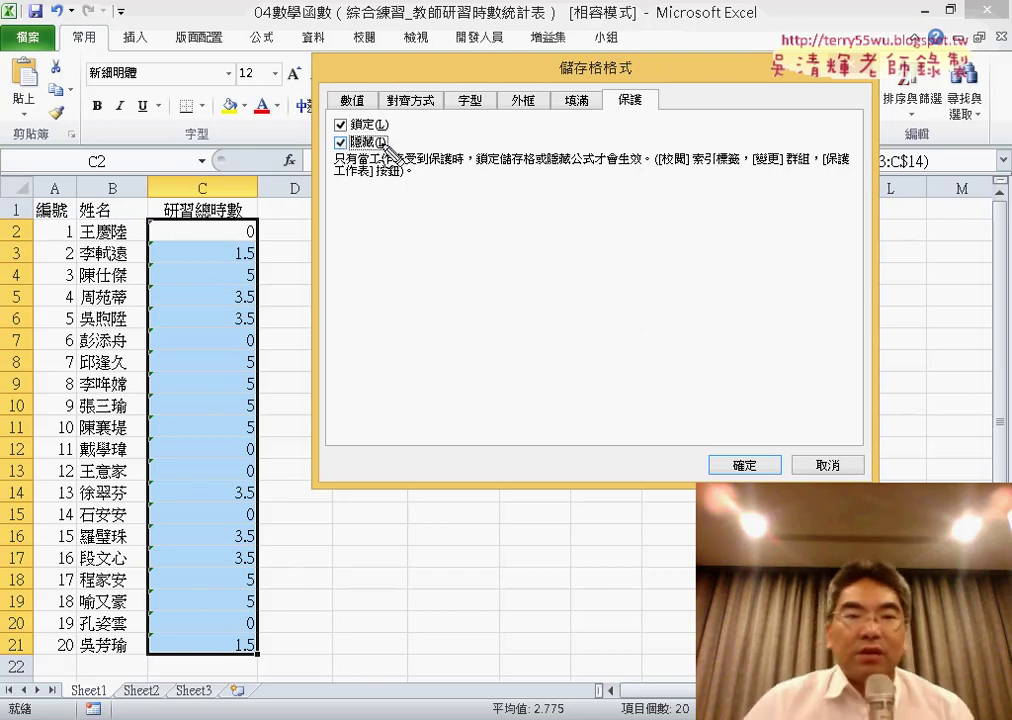
left_click_drag(386, 146, 258, 233)
left_click_drag(160, 228, 145, 655)
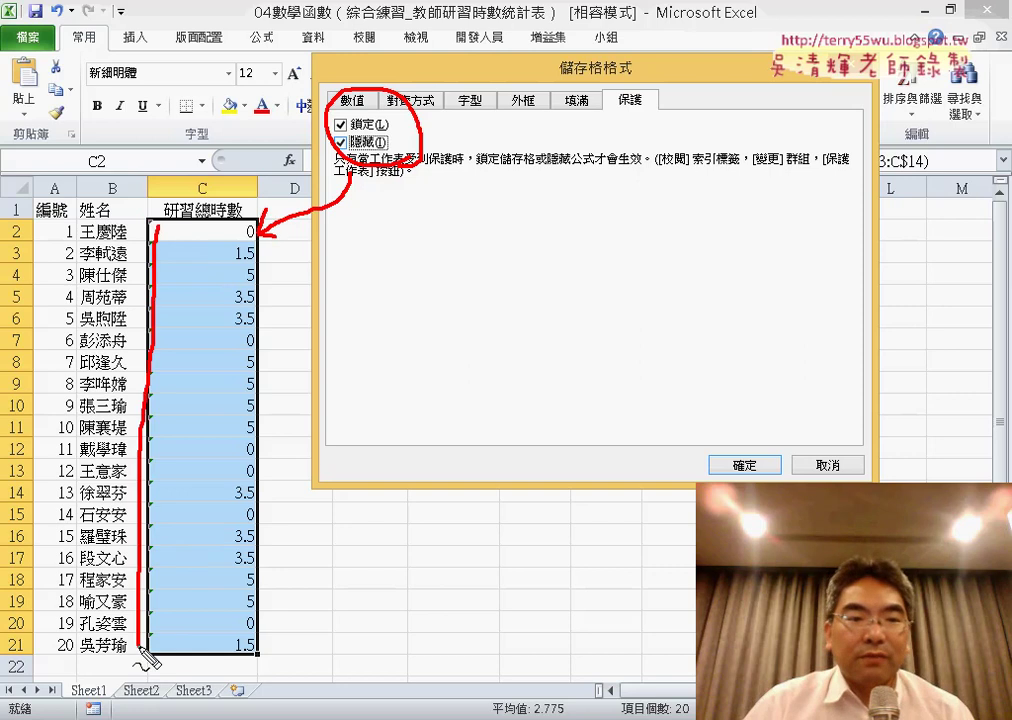
left_click_drag(158, 226, 145, 668)
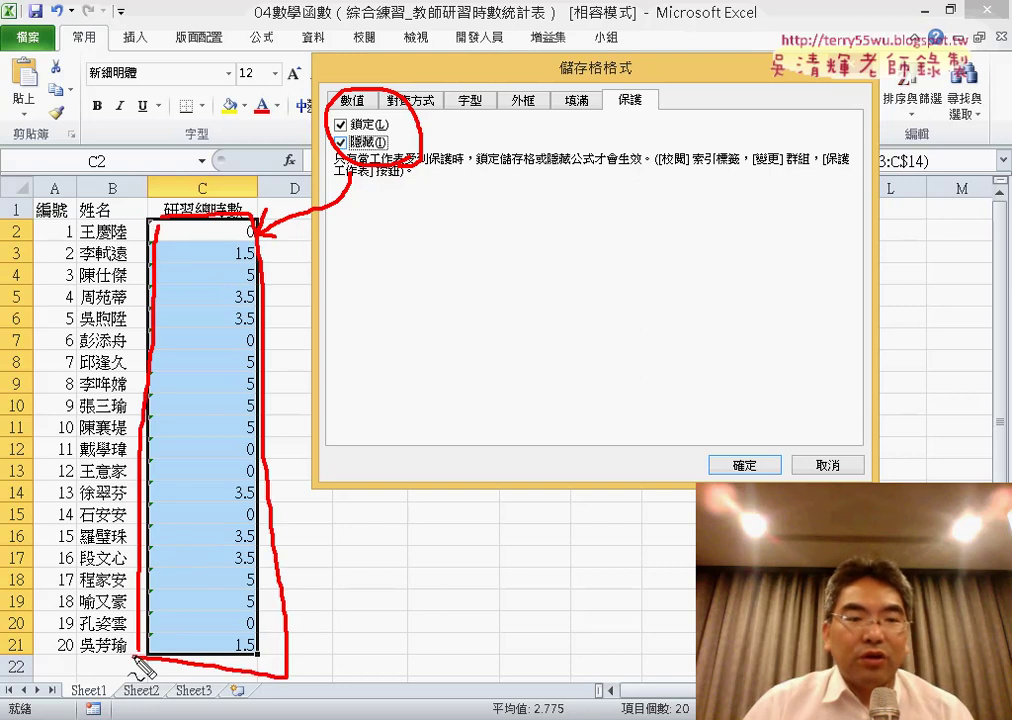
left_click_drag(352, 128, 384, 130)
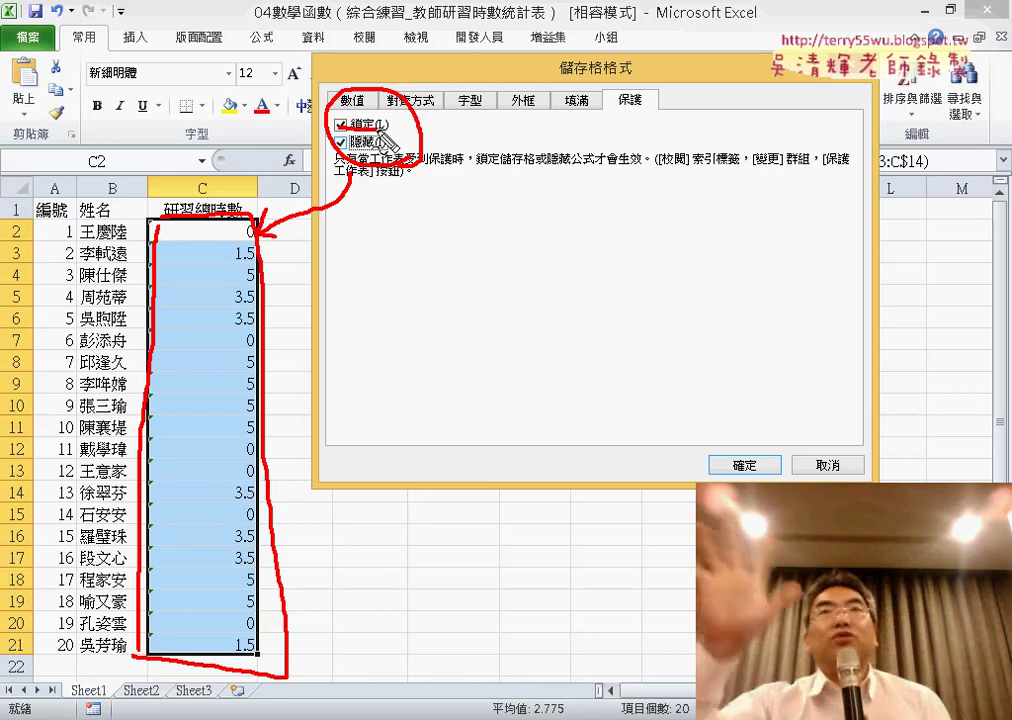
left_click_drag(348, 153, 392, 150)
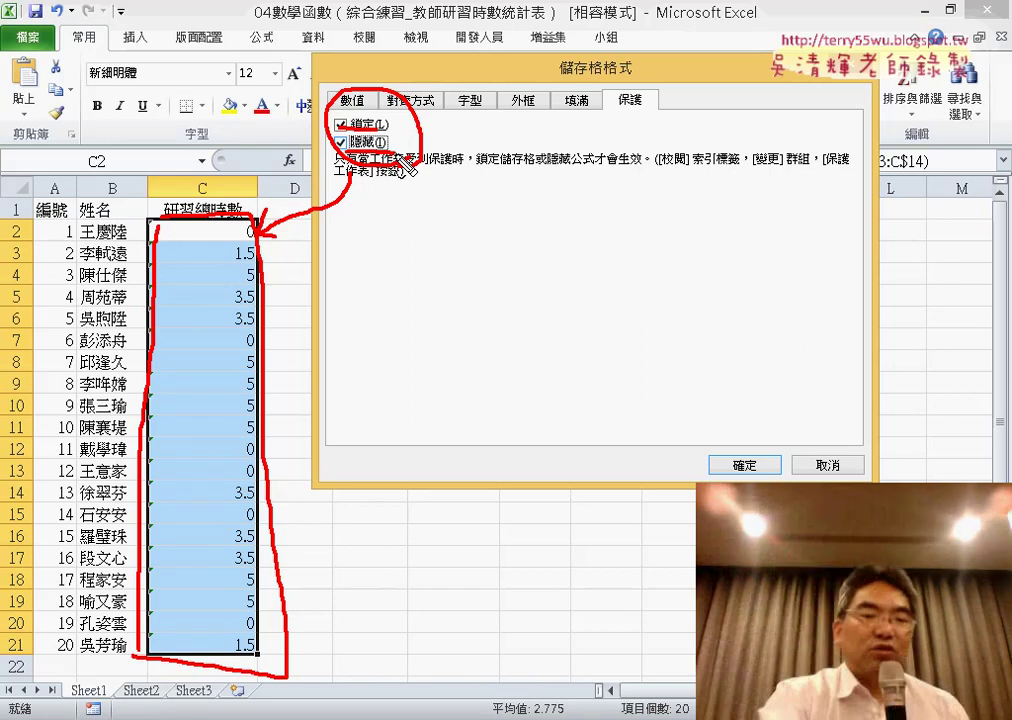
key("Escape")
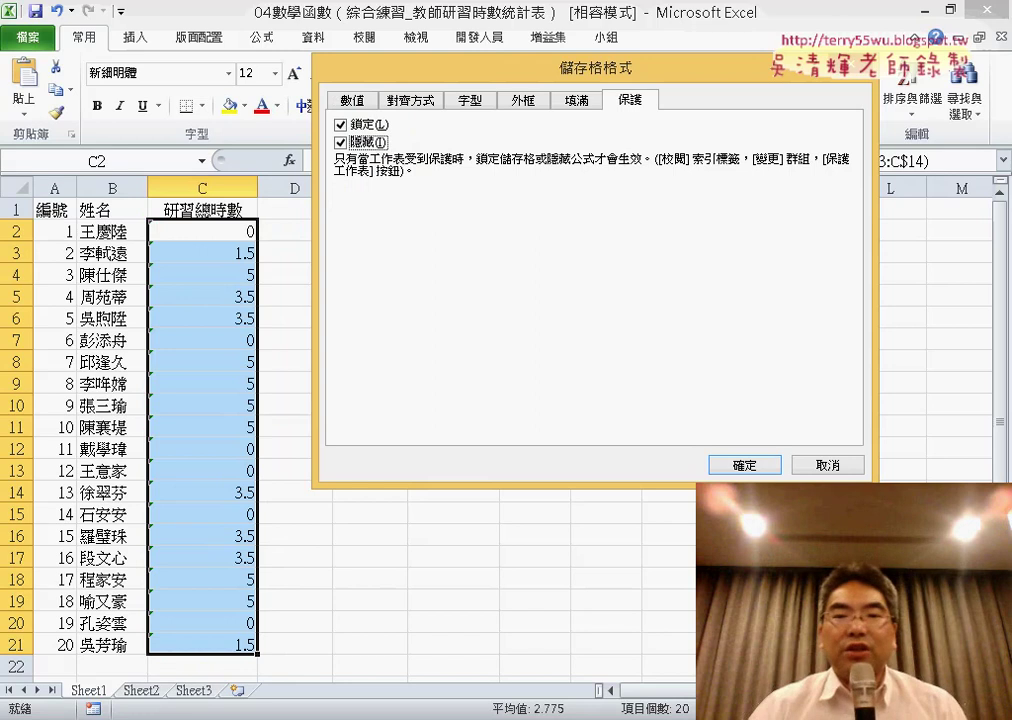
left_click(745, 466)
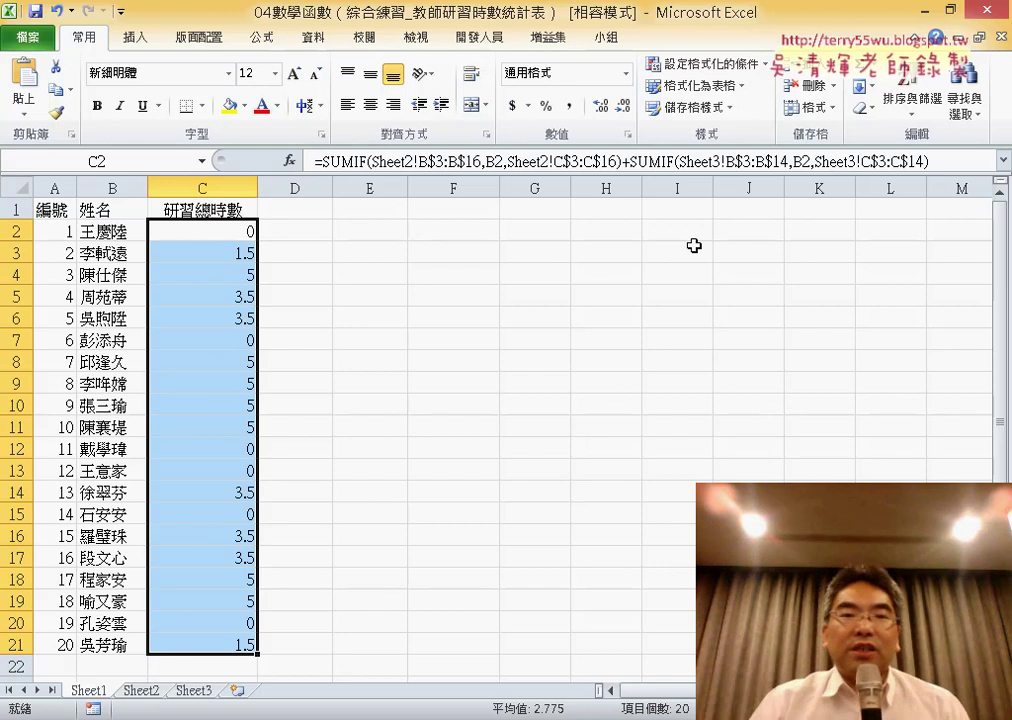
Open the Protect Sheet dialog from the Review ribbon.
left_click(366, 45)
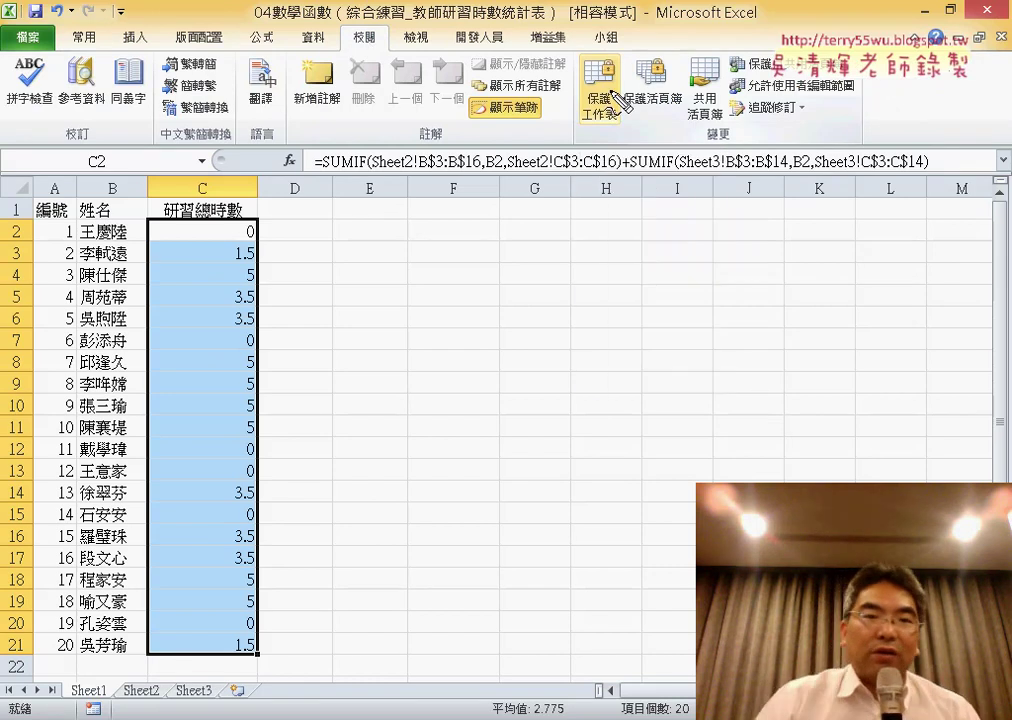
left_click_drag(352, 12, 372, 57)
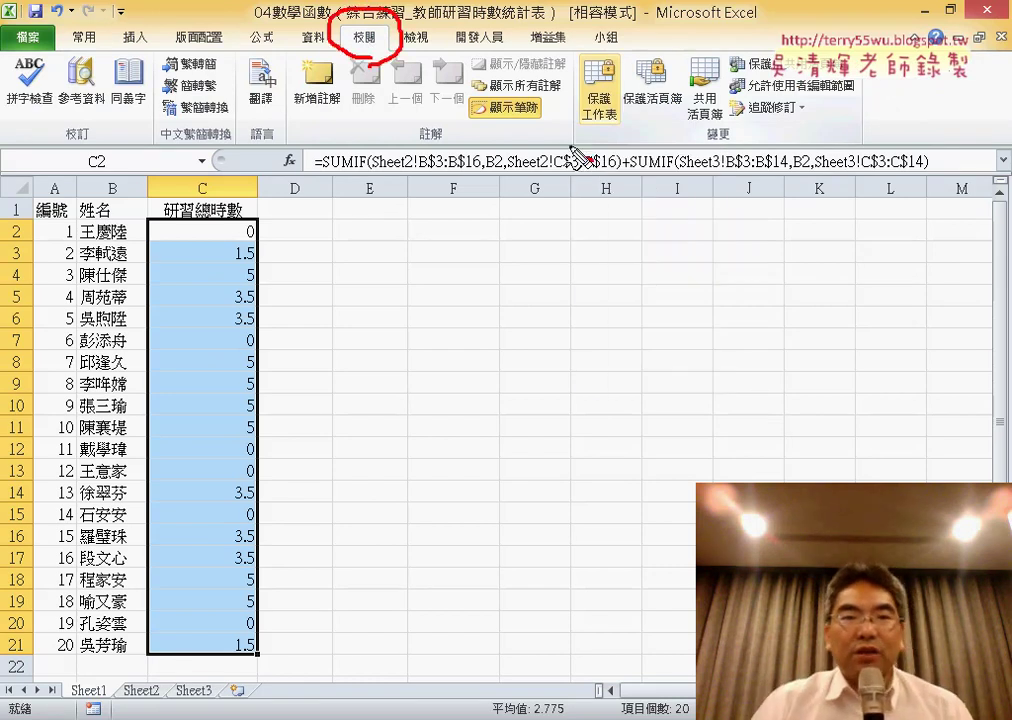
left_click_drag(610, 25, 595, 166)
left_click_drag(383, 90, 530, 140)
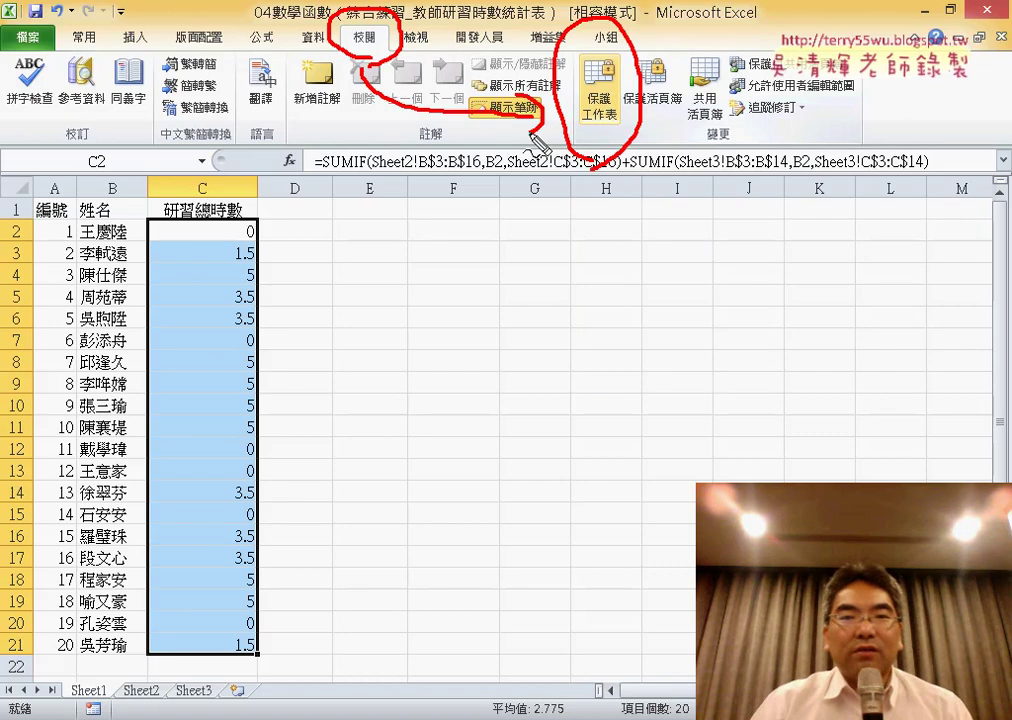
key("Escape")
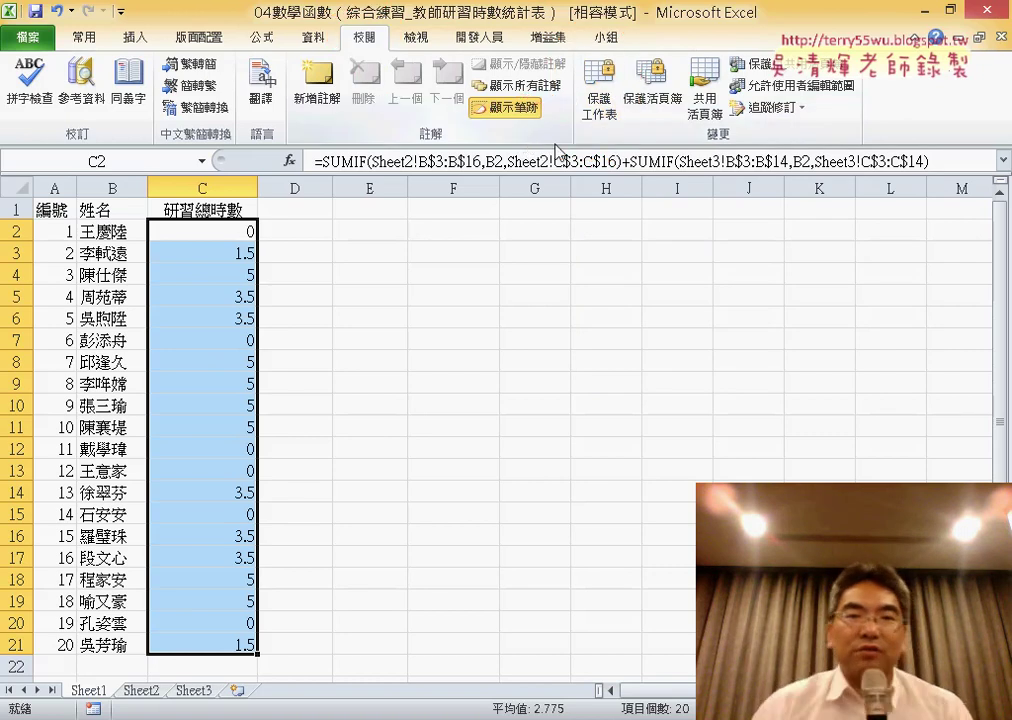
left_click(598, 108)
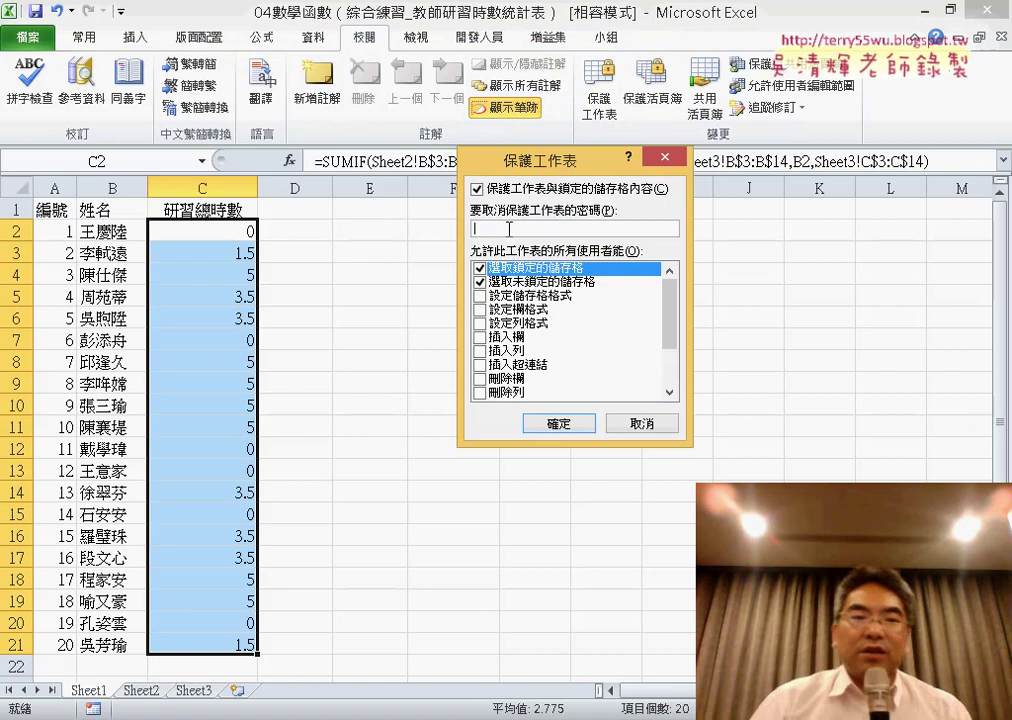
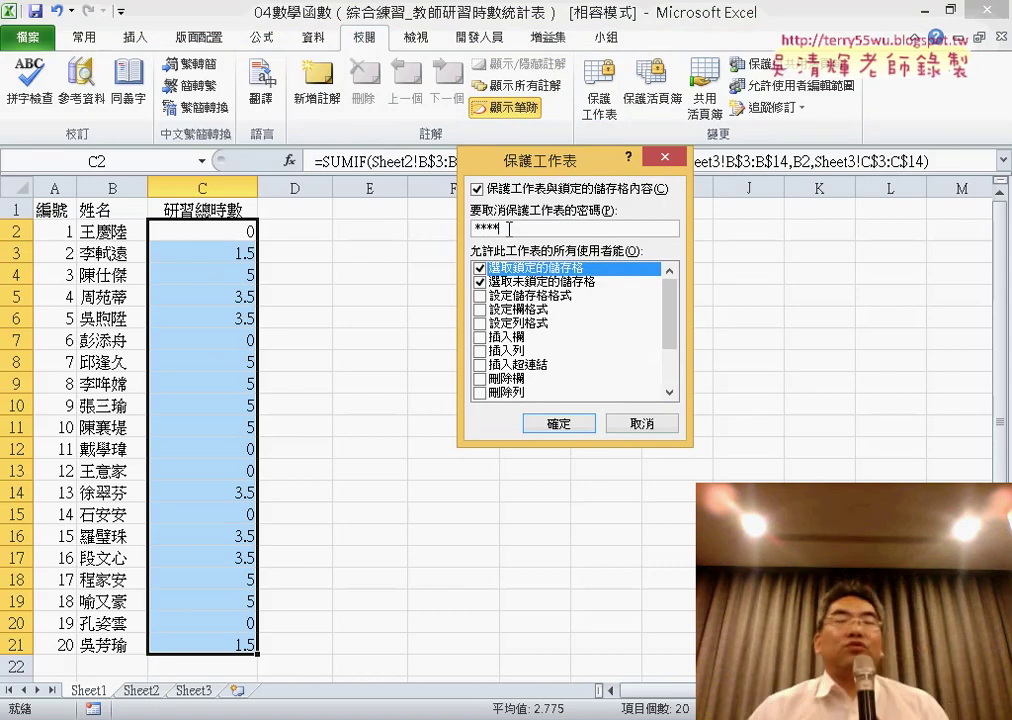
Protect Sheet1 with a password, confirming it so the SUMIF formulas in C2:C21 become hidden.
key("Return")
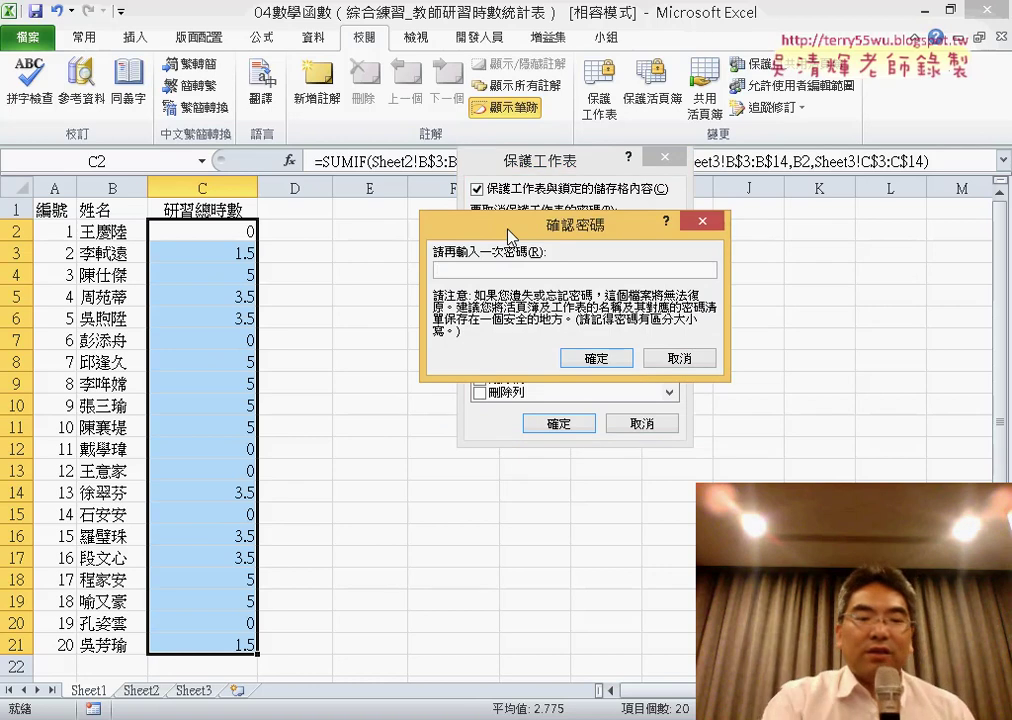
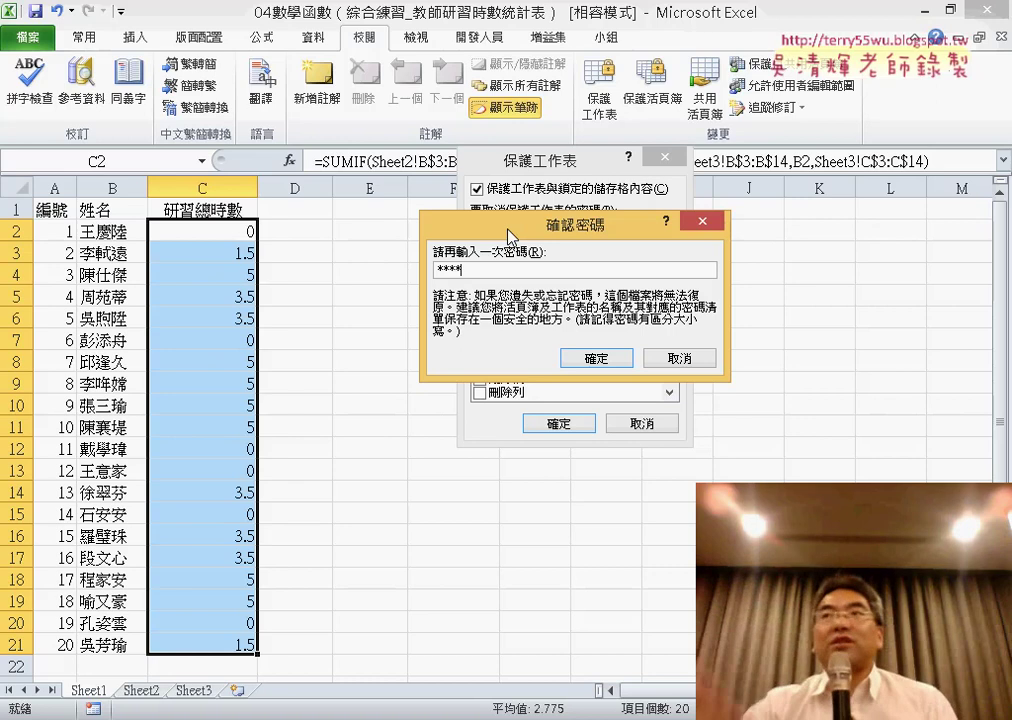
left_click(597, 360)
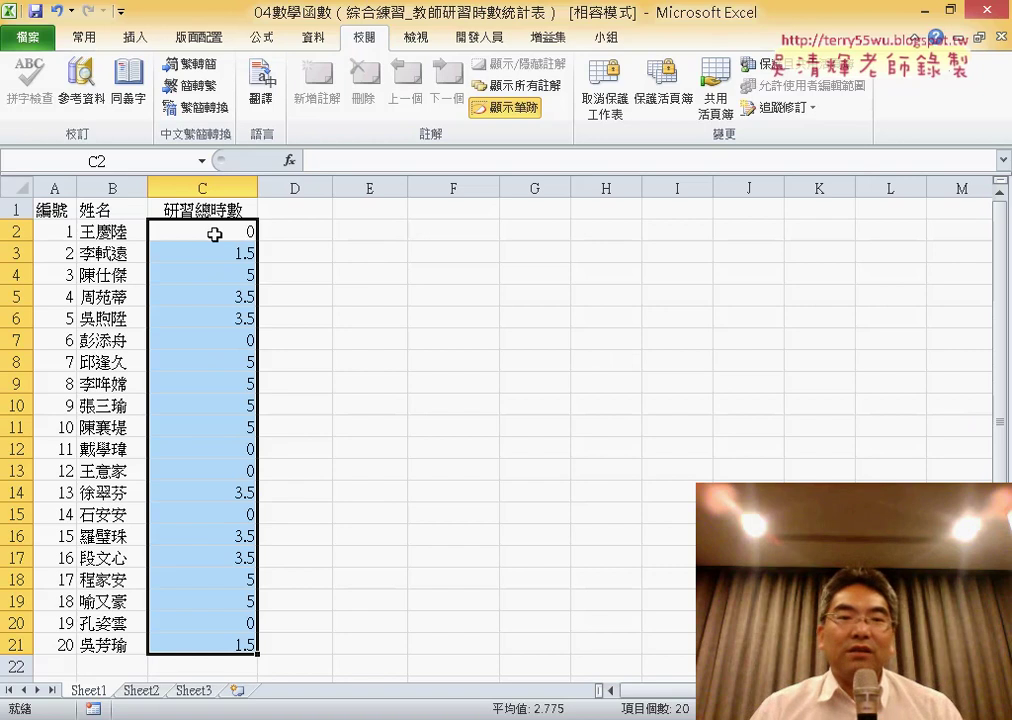
left_click(214, 234)
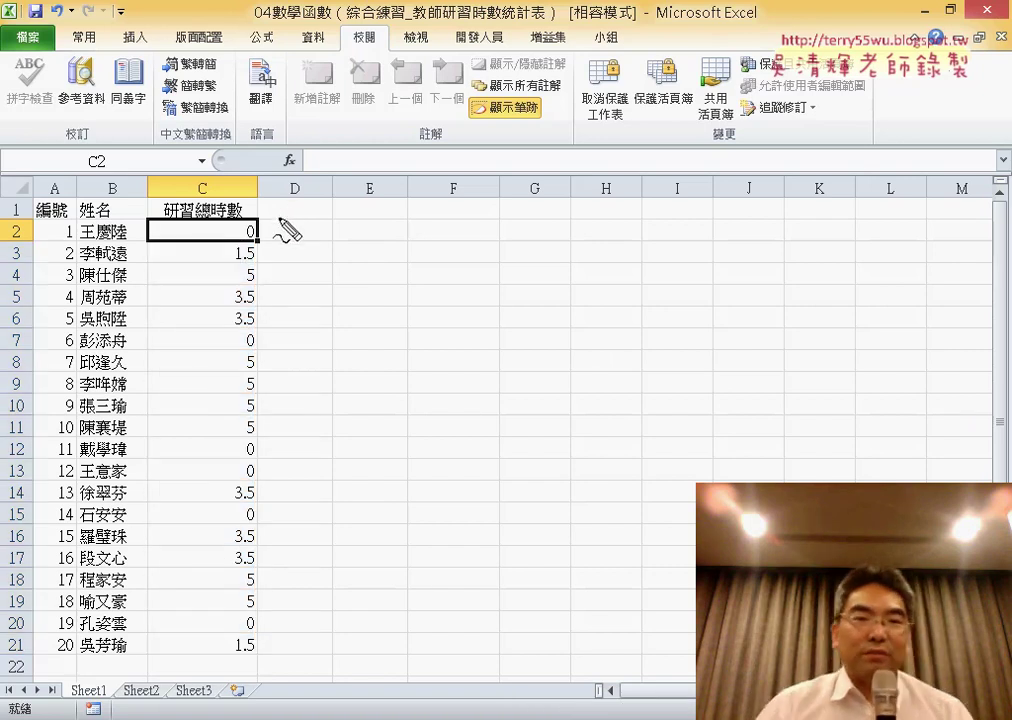
left_click_drag(235, 205, 265, 250)
left_click_drag(335, 160, 400, 188)
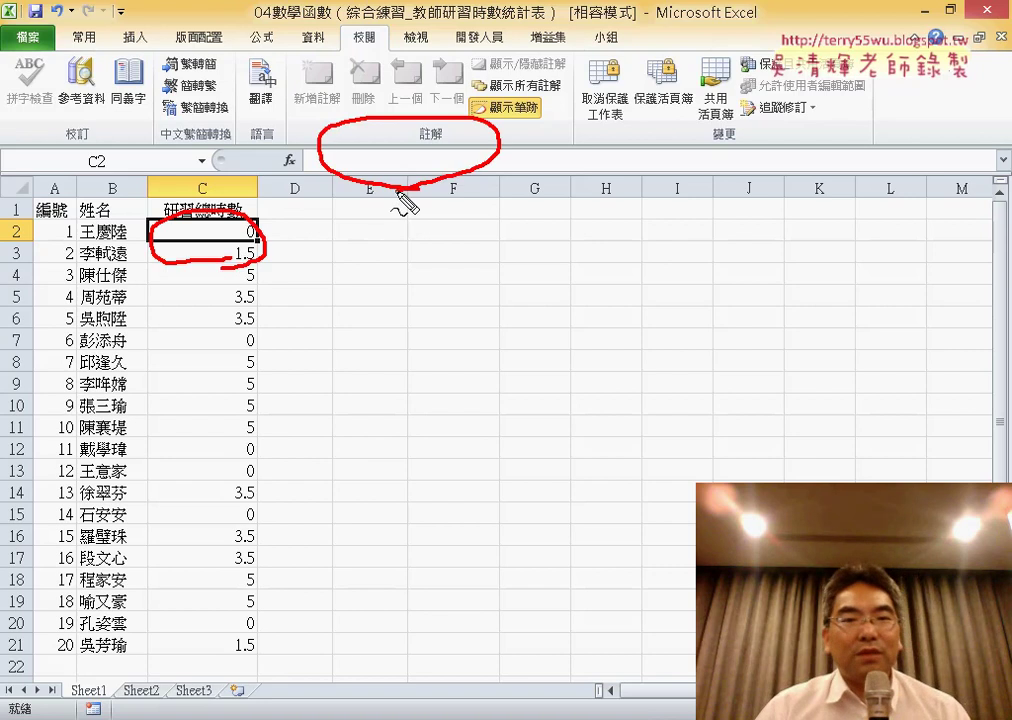
left_click_drag(387, 137, 396, 157)
left_click(397, 166)
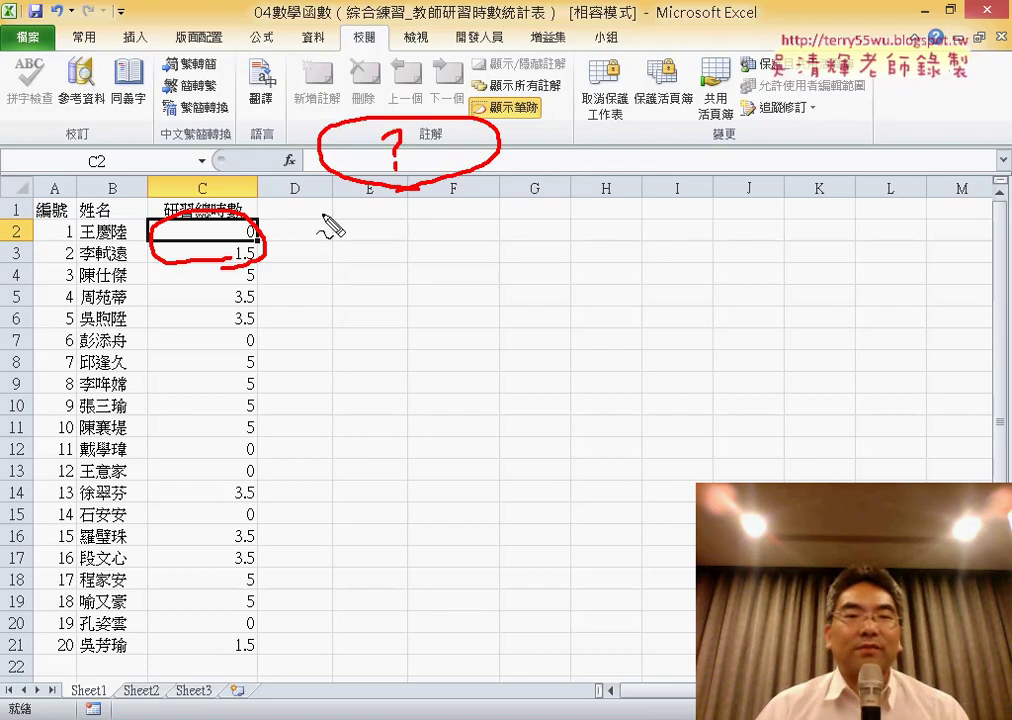
left_click_drag(288, 226, 343, 181)
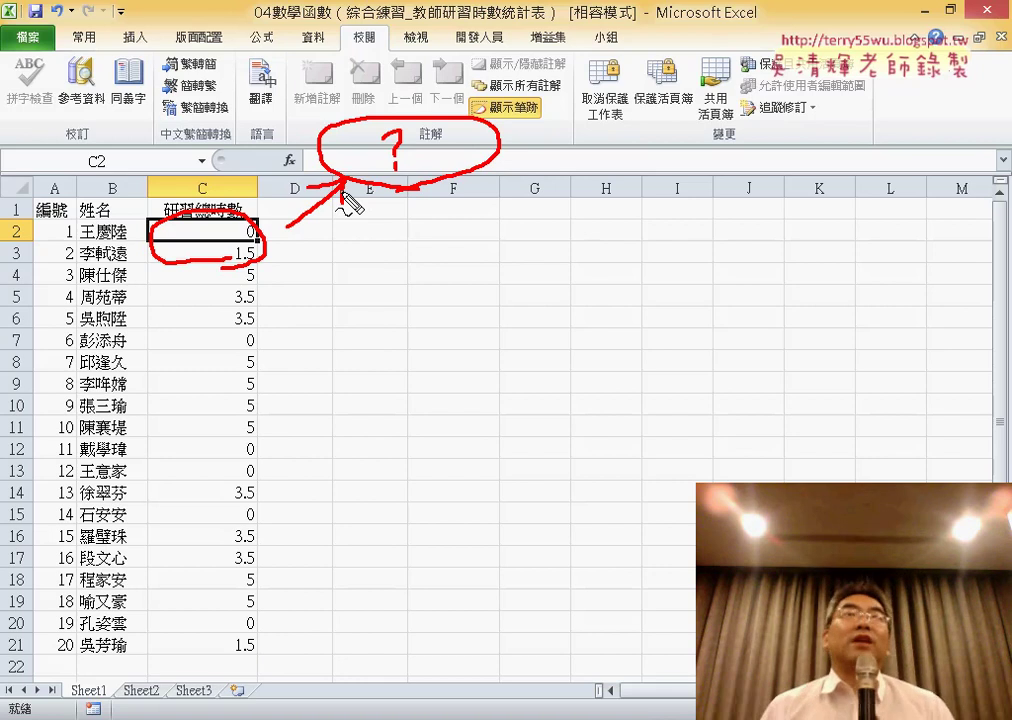
key("Escape")
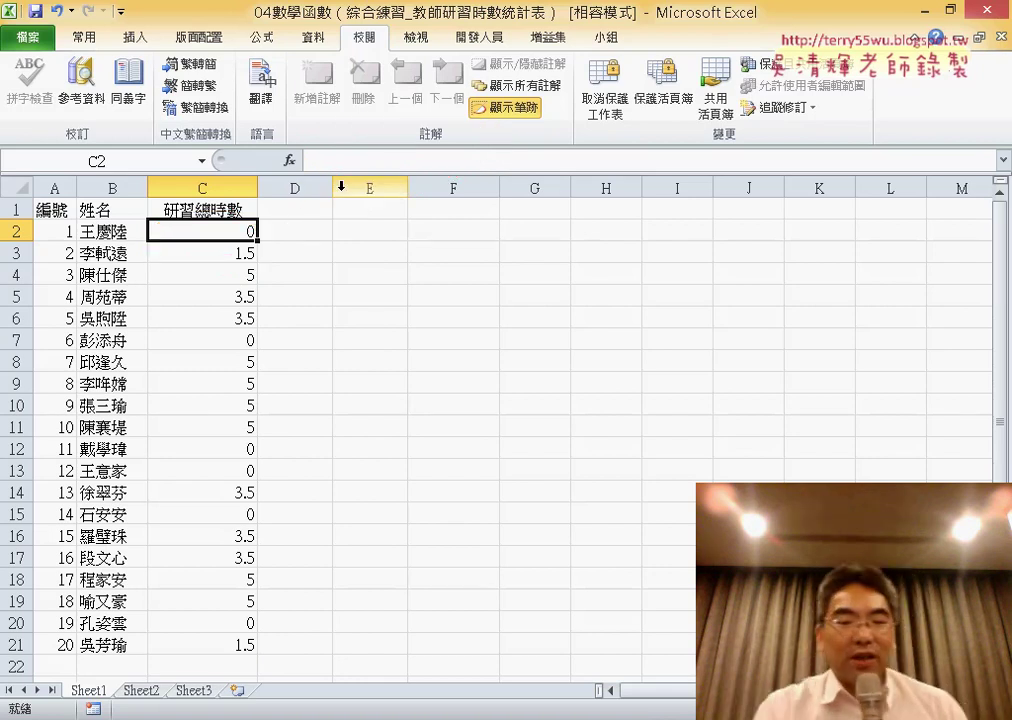
key("Delete")
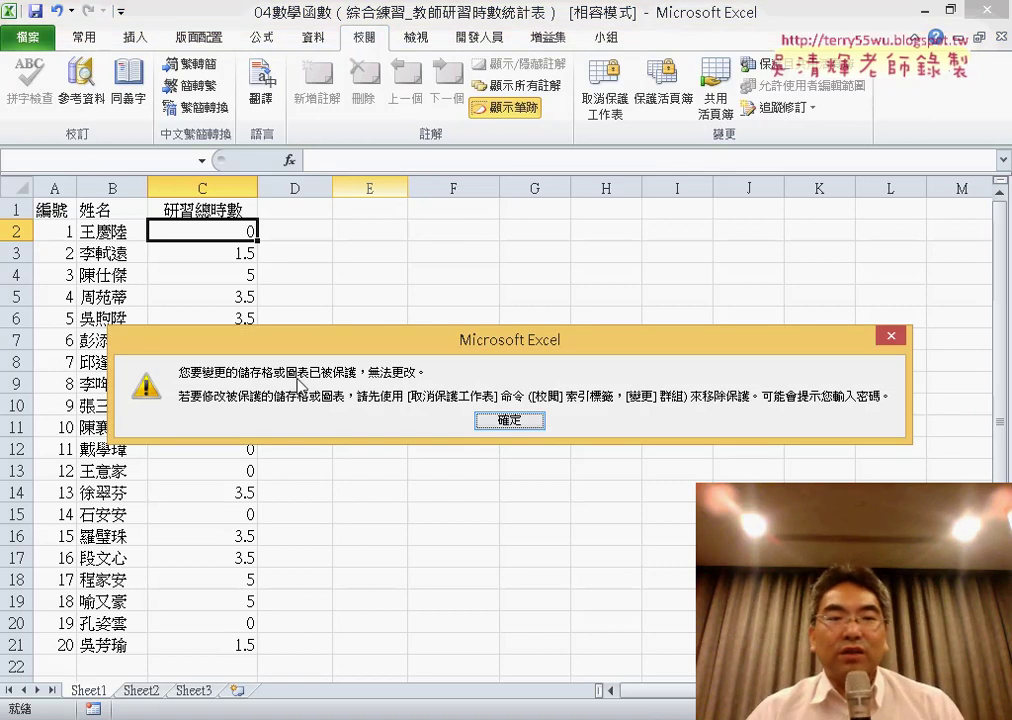
Dismiss the protected-cell warning and enter 5 in unlocked cell E2, then return to the slides.
left_click(520, 419)
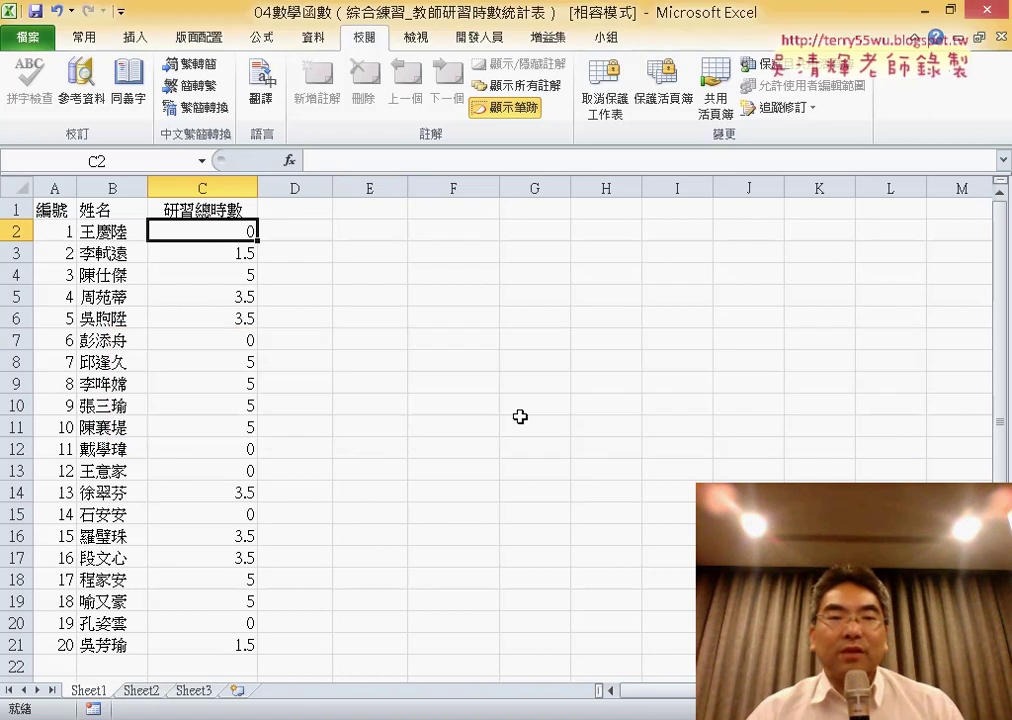
left_click(385, 232)
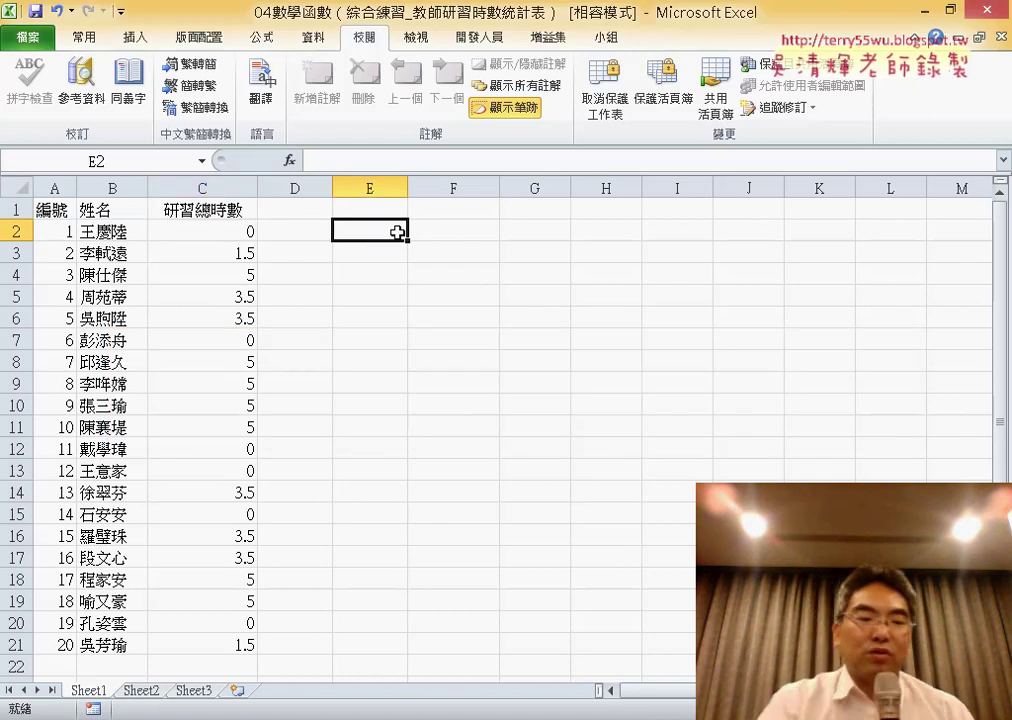
type("5")
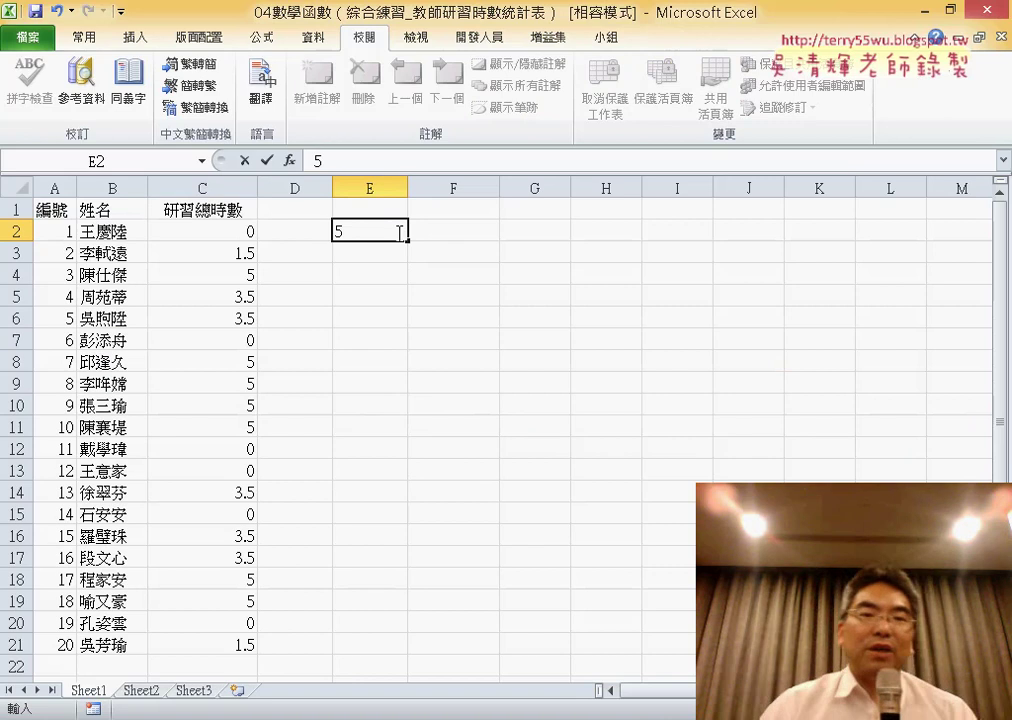
left_click(410, 283)
left_click(385, 232)
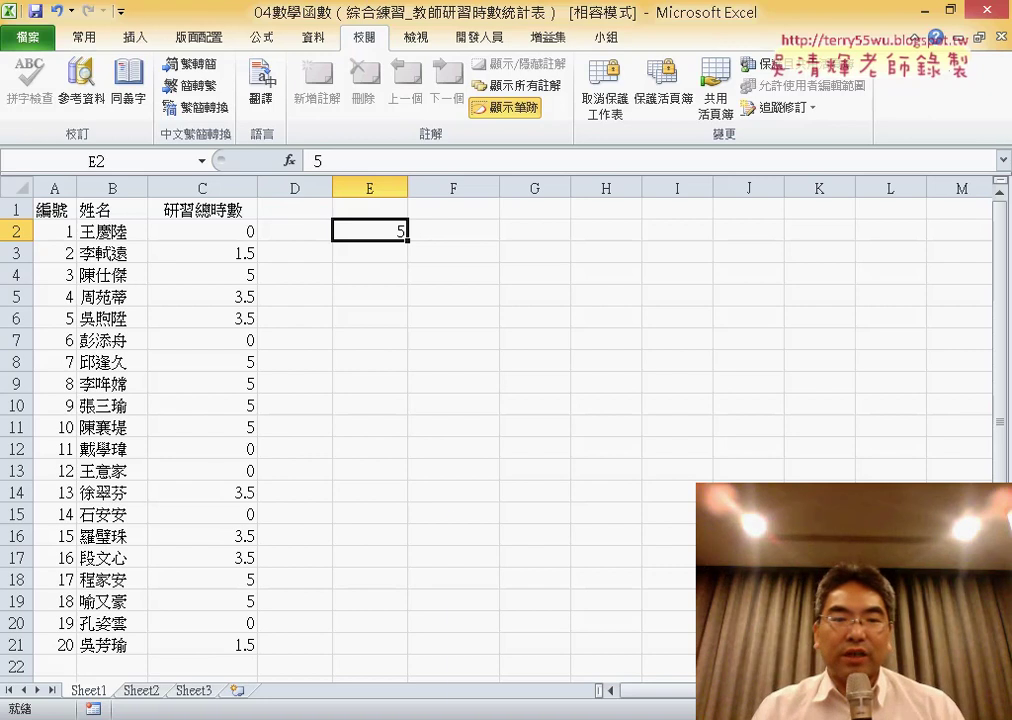
left_click(576, 662)
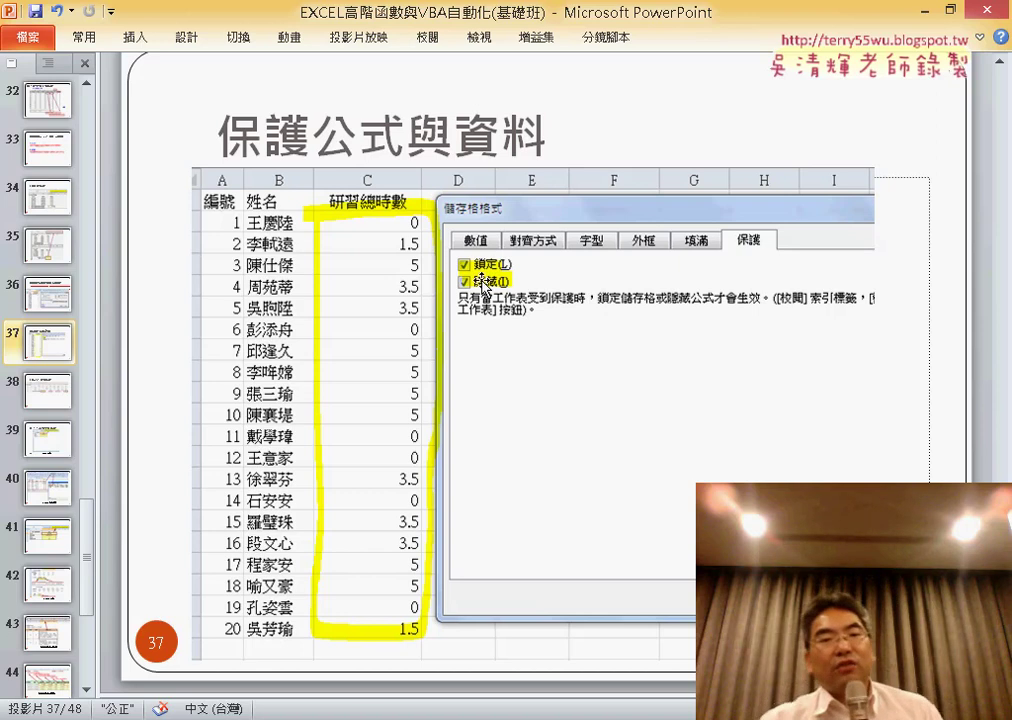
scroll(484, 285, "up", 1)
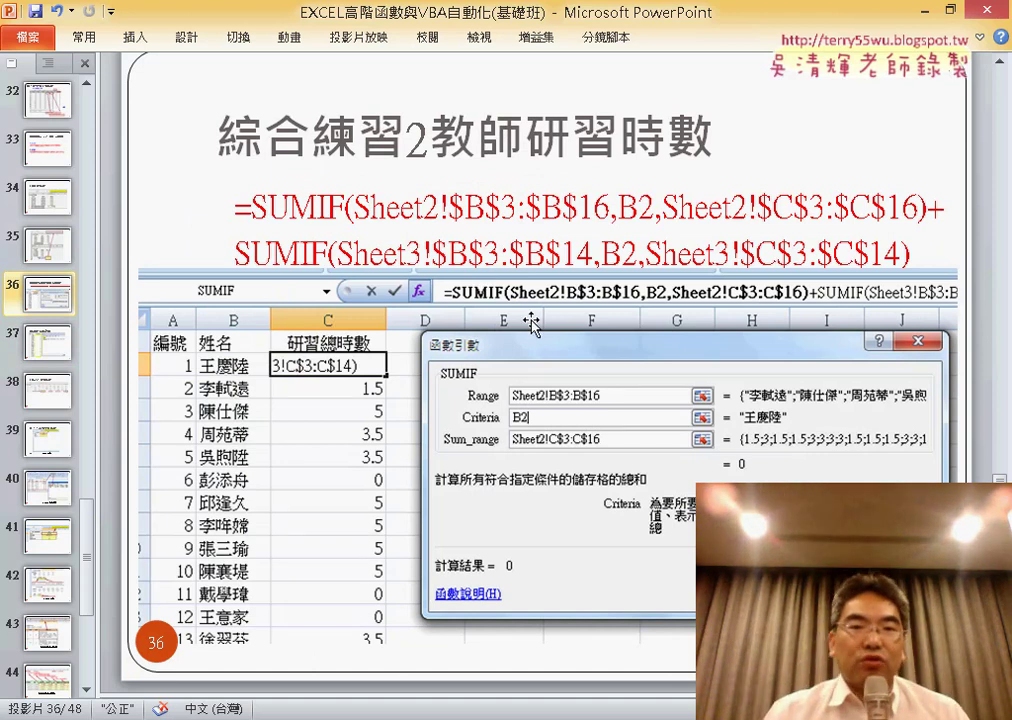
scroll(545, 330, "down", 1)
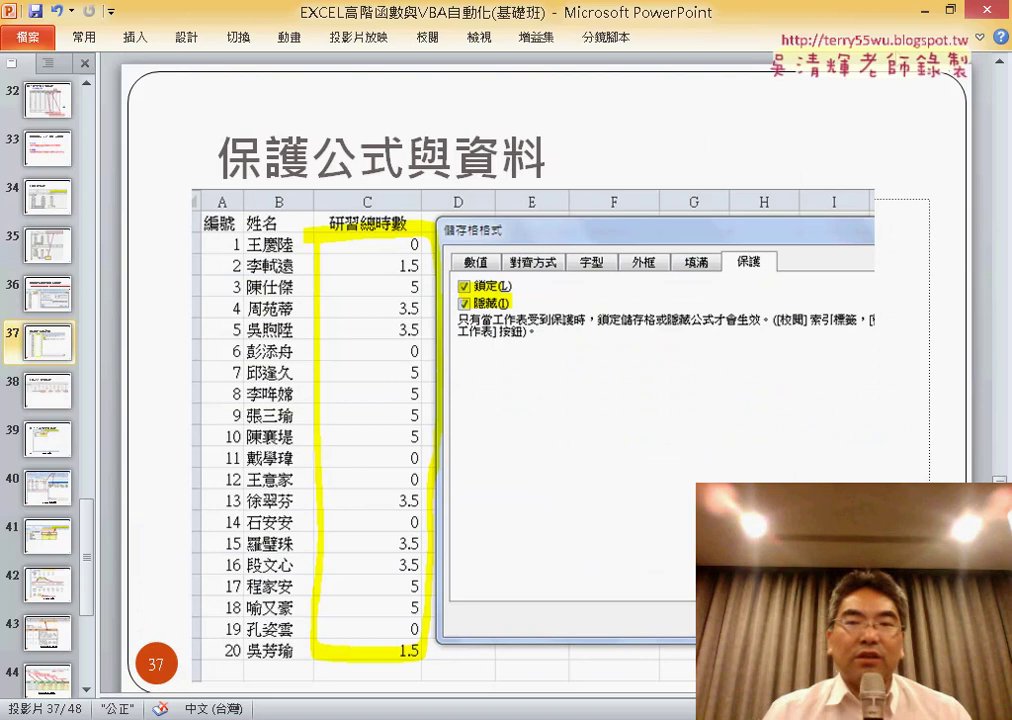
Back in Excel, select C2 and try to unprotect Sheet1, which rejects a wrong password.
left_click(926, 14)
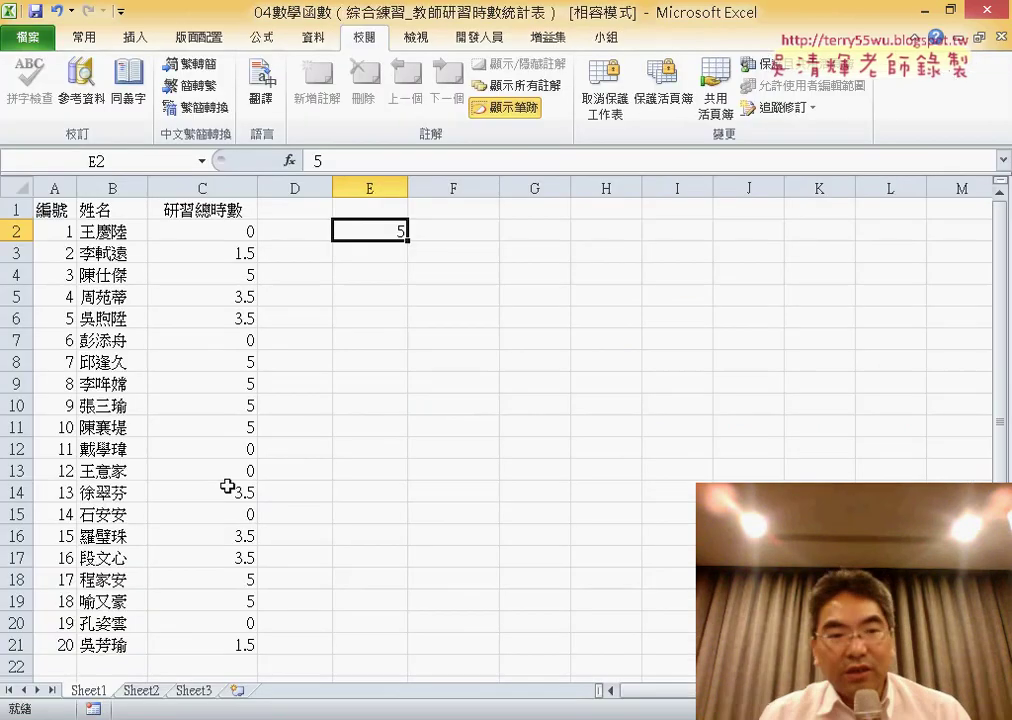
left_click(217, 230)
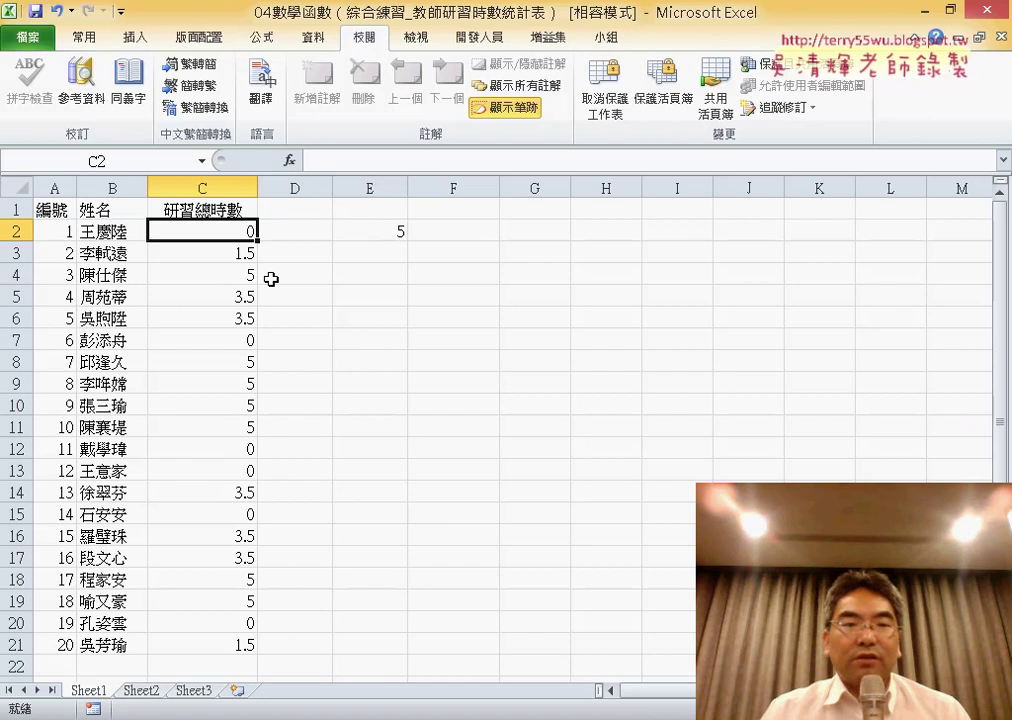
left_click(604, 113)
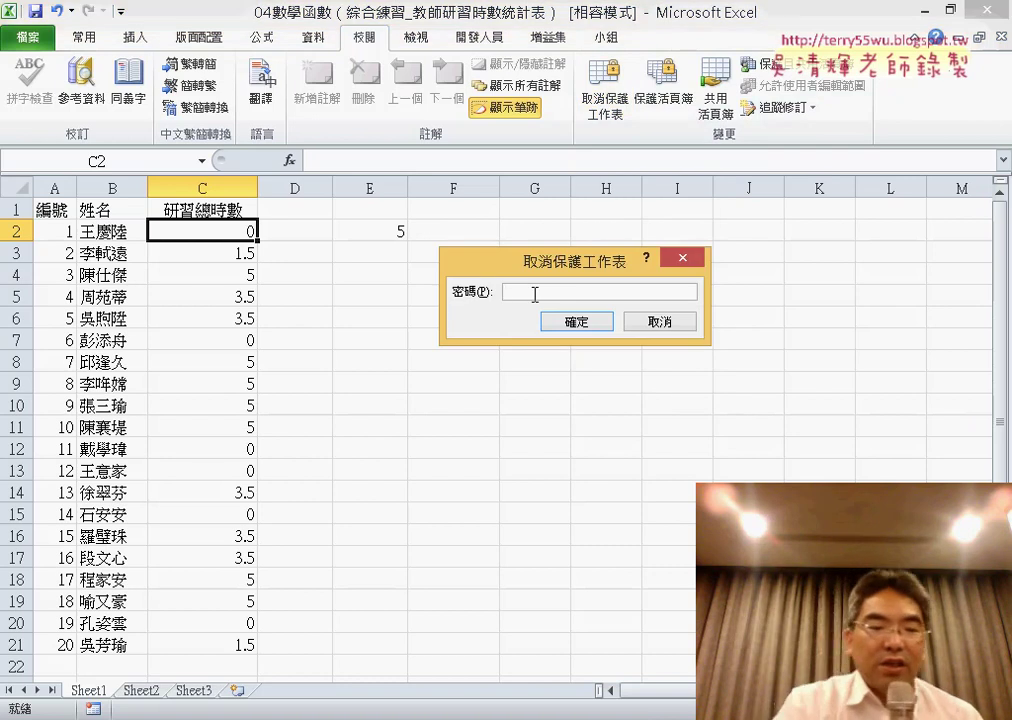
type("****")
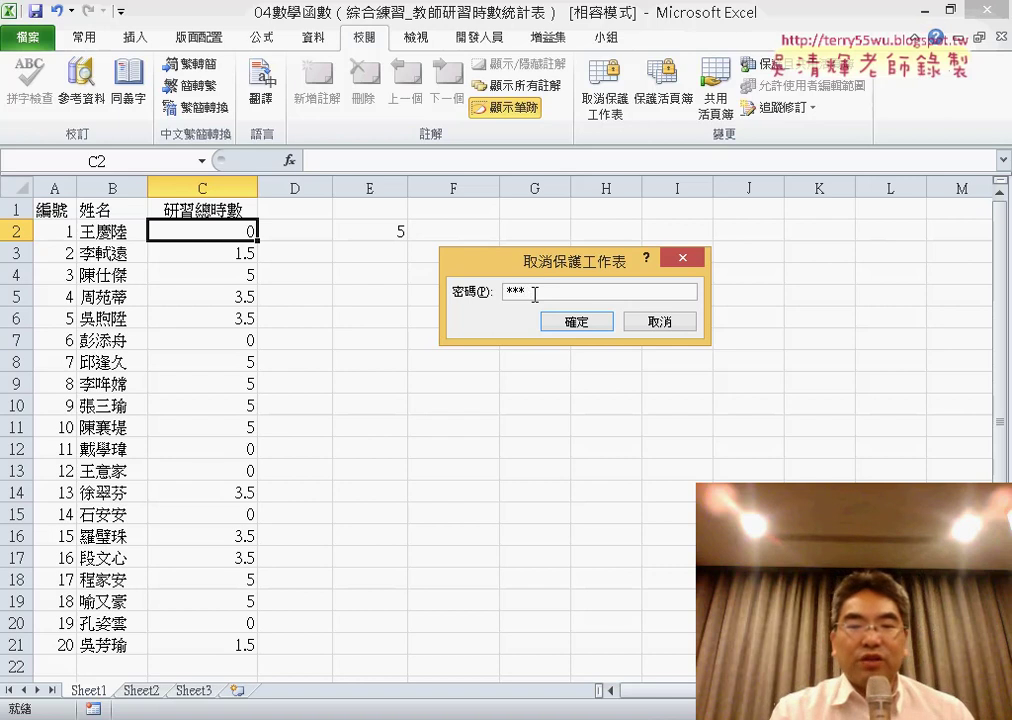
key("Return")
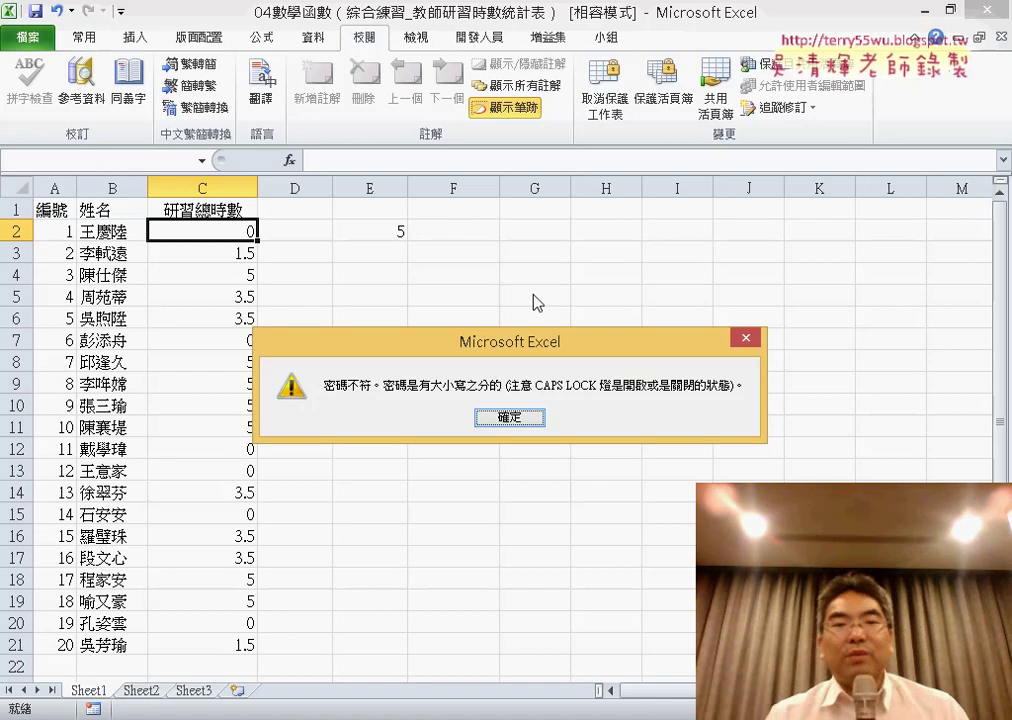
left_click(525, 415)
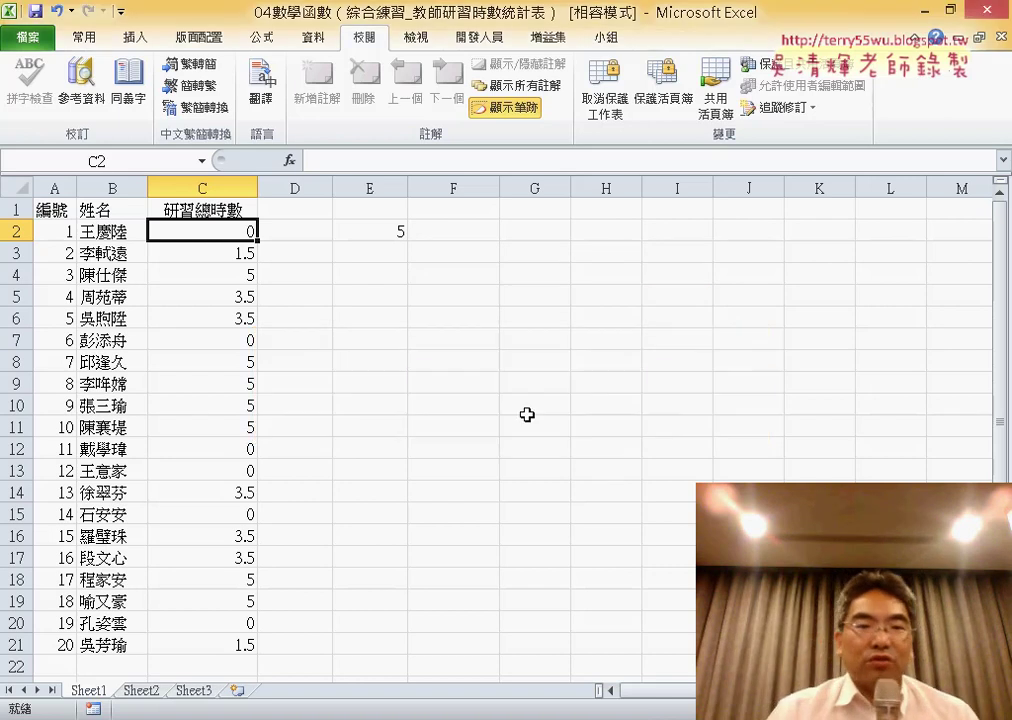
Unprotect Sheet1 with the correct password so C2's SUMIF formula shows again.
left_click(602, 108)
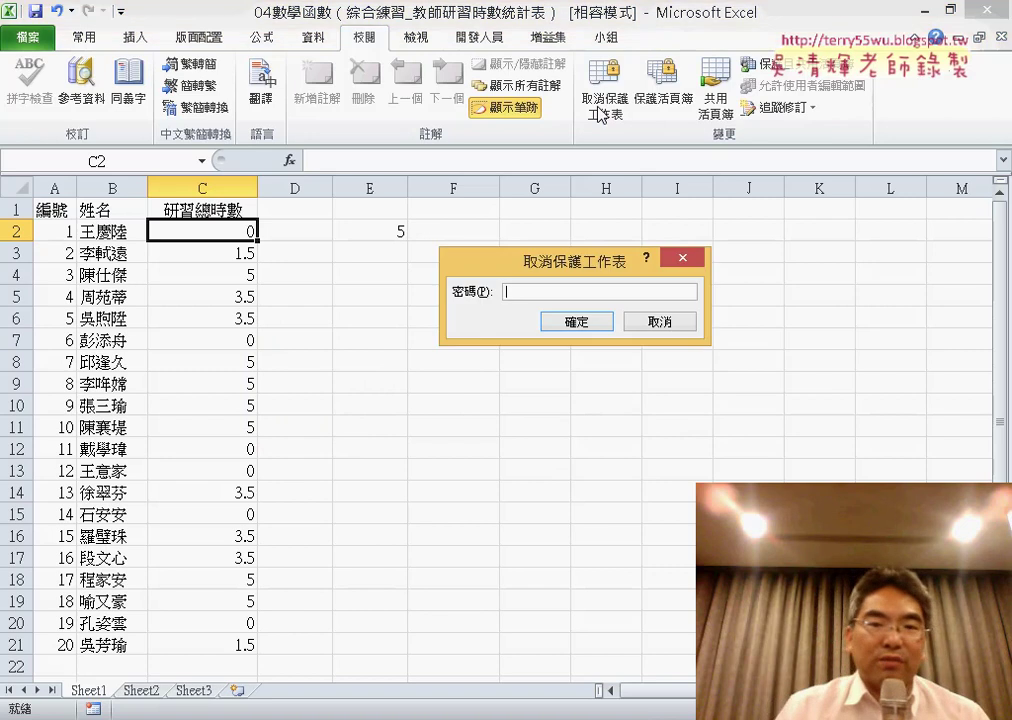
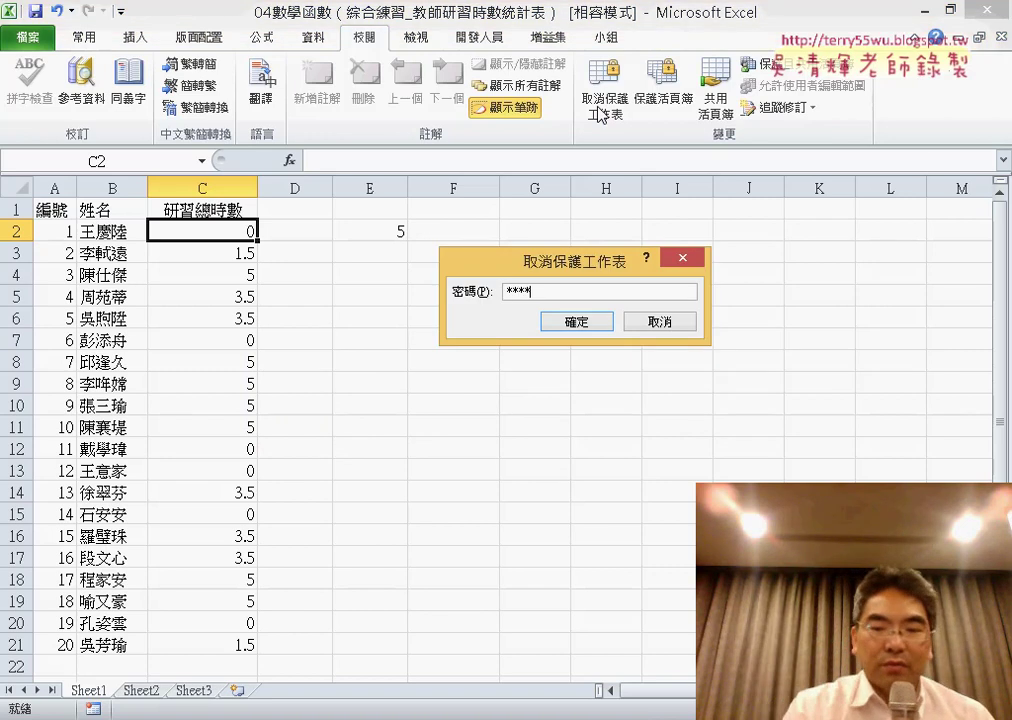
key("Return")
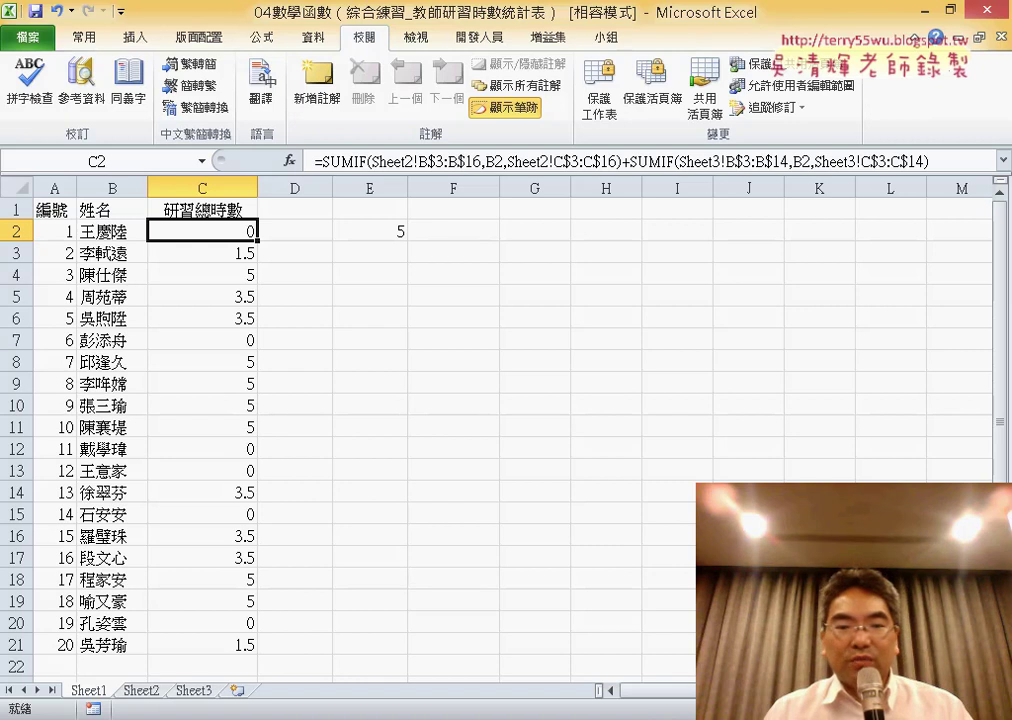
Switch to PowerPoint and scroll through slides 36–37 to slide 38, COUNT相關函數.
key("alt+Tab")
scroll(577, 478, "up", 2)
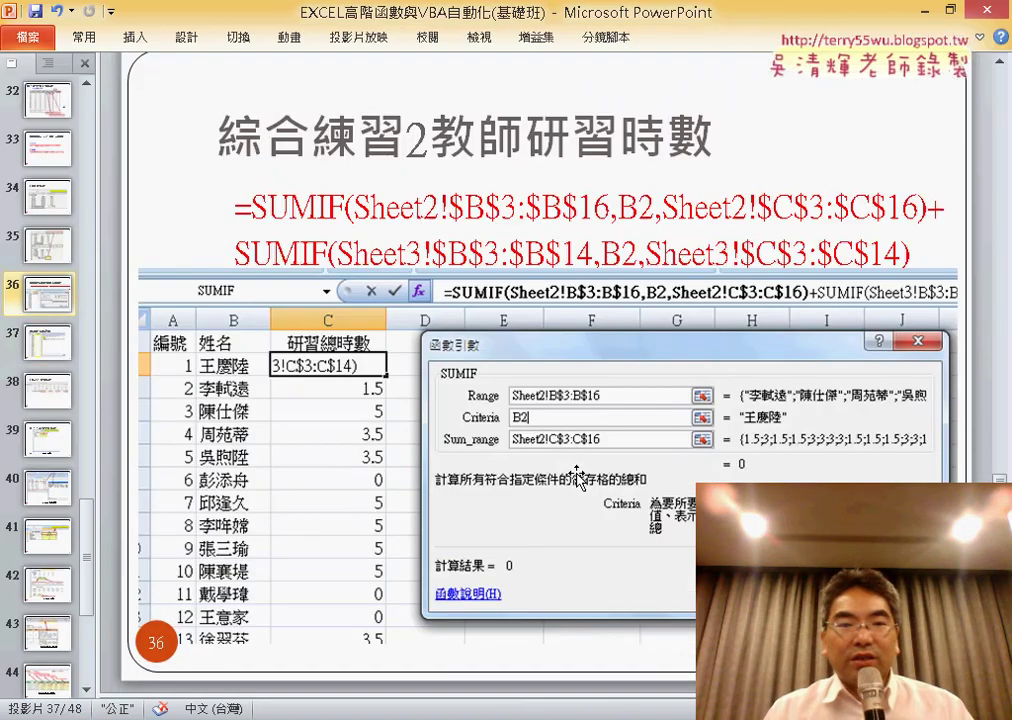
scroll(577, 478, "down", 2)
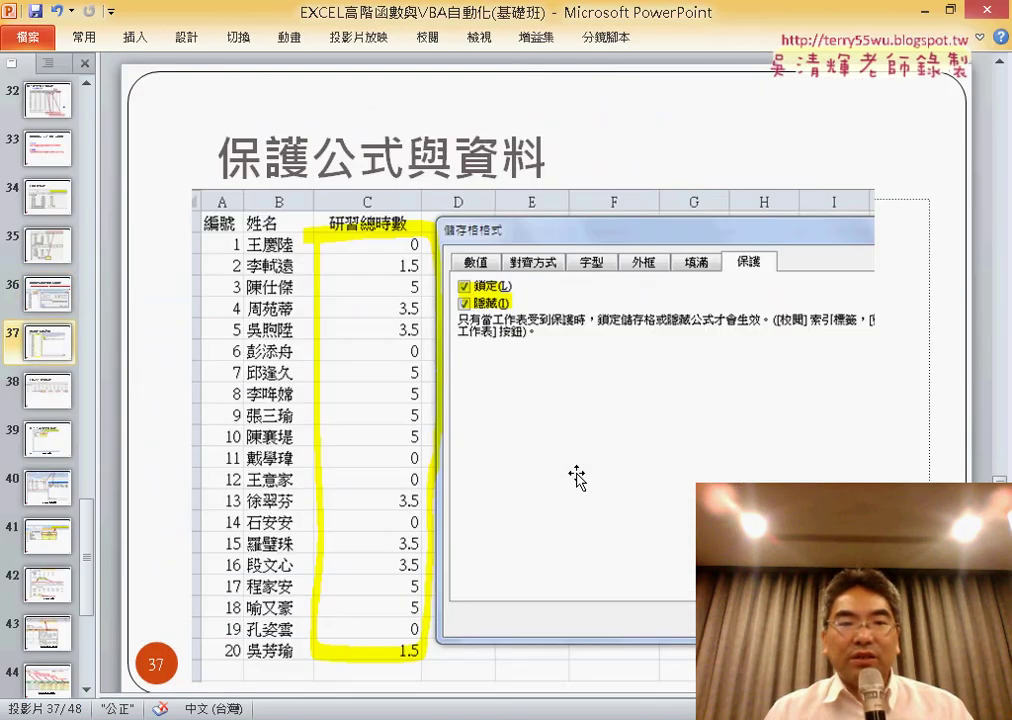
scroll(577, 478, "up", 1)
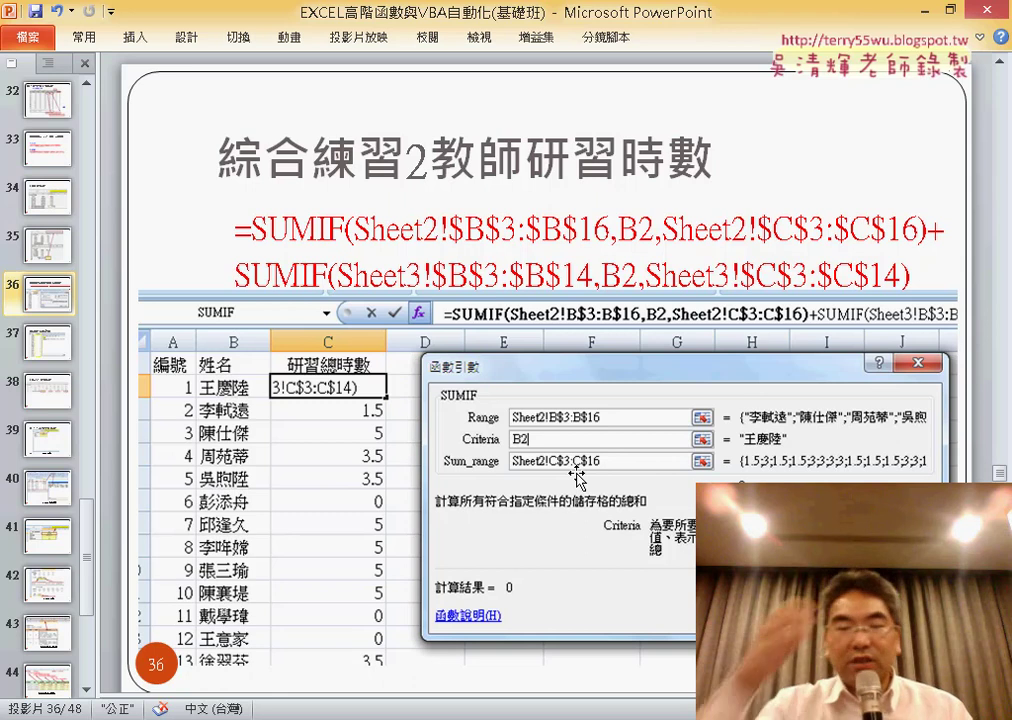
scroll(577, 478, "down", 1)
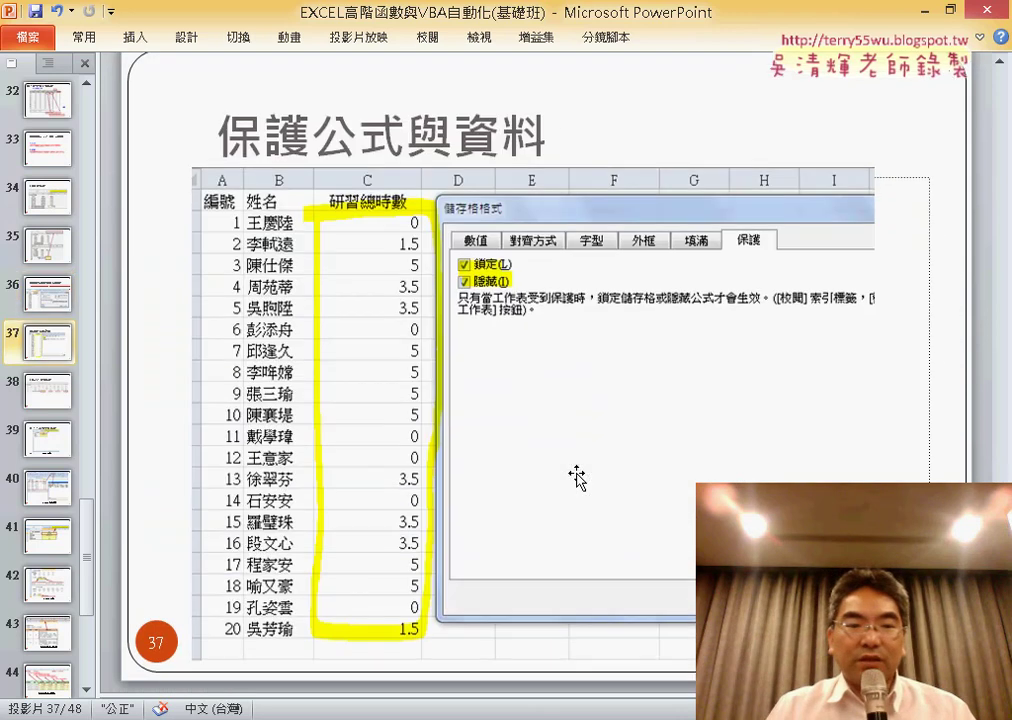
scroll(580, 481, "down", 1)
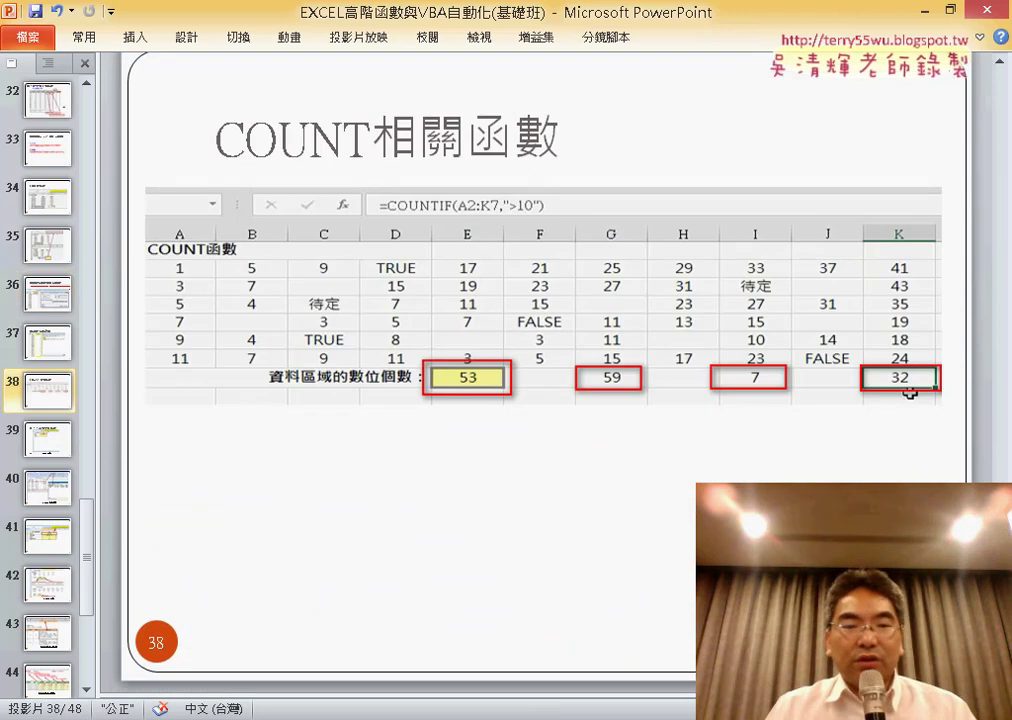
Bring up the 04數學函數 workbook and go to its COUNT sheet.
mouse_move(263, 718)
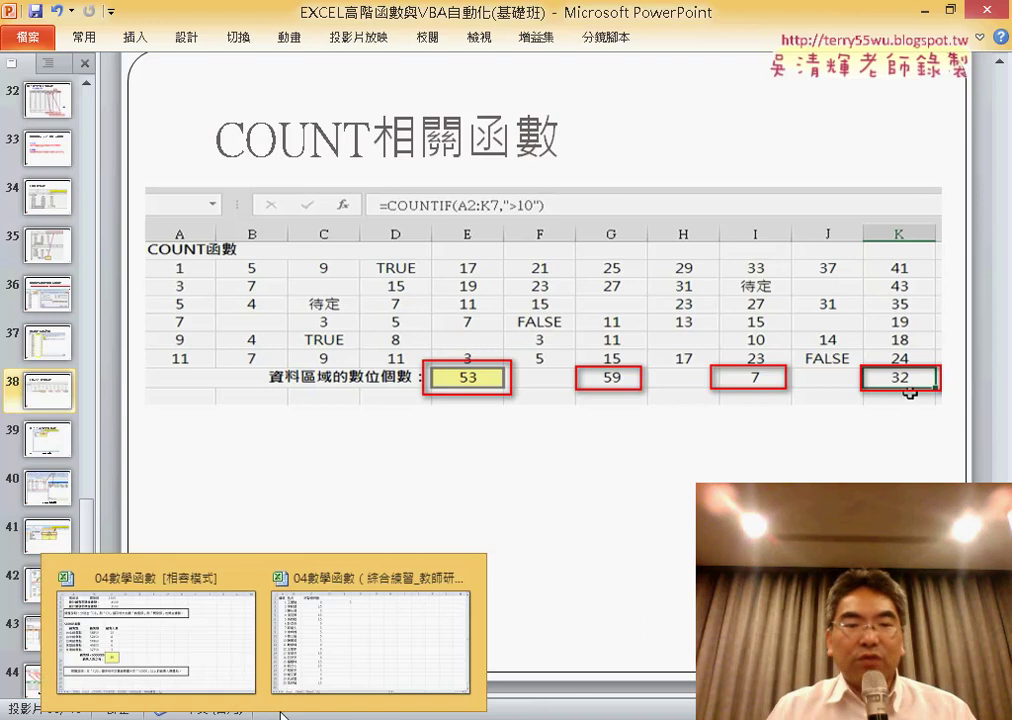
left_click(181, 657)
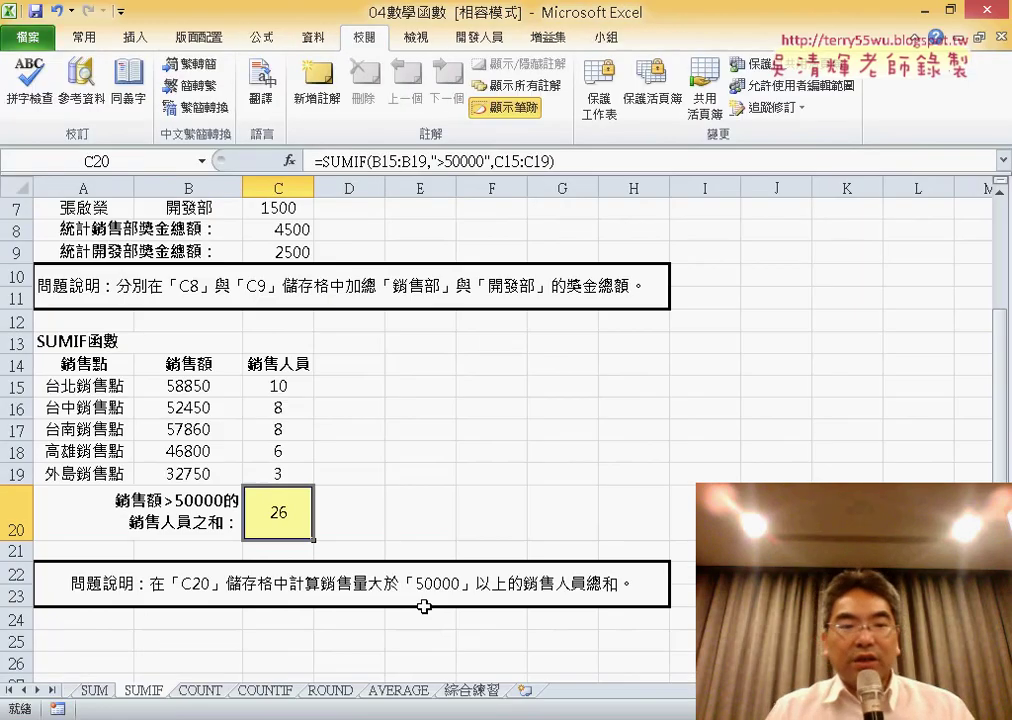
left_click(204, 692)
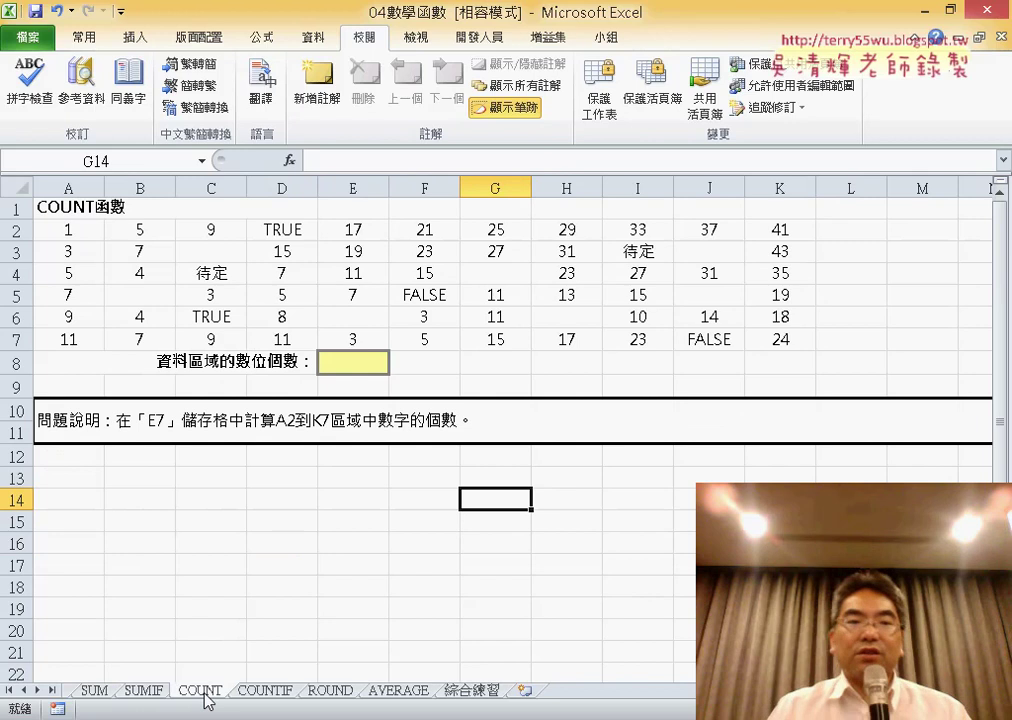